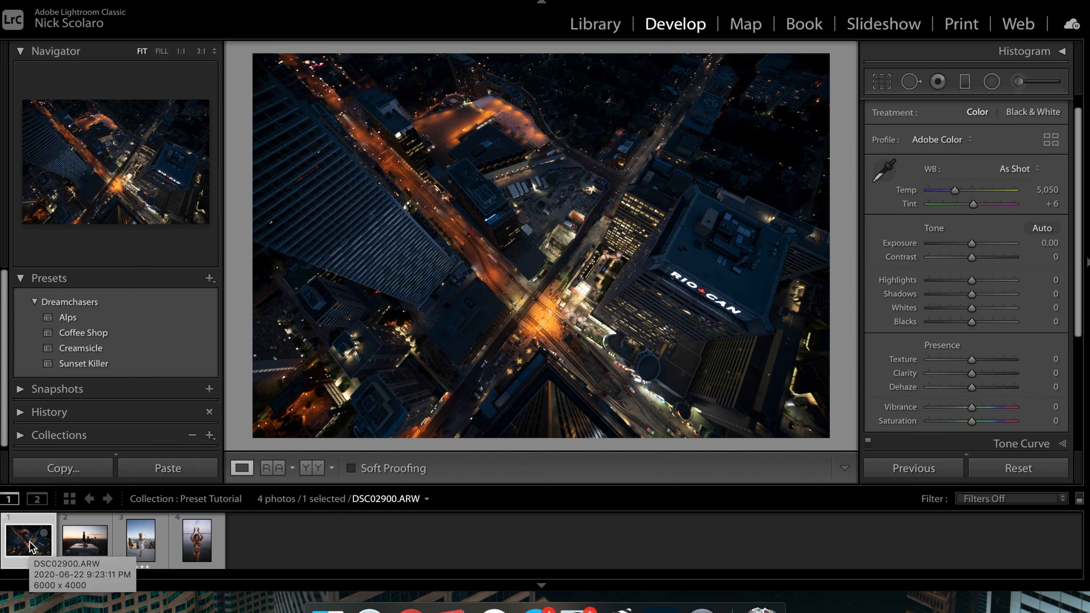
Step: Browse through the four photos in the filmstrip and return to the aerial city photo
key("Right")
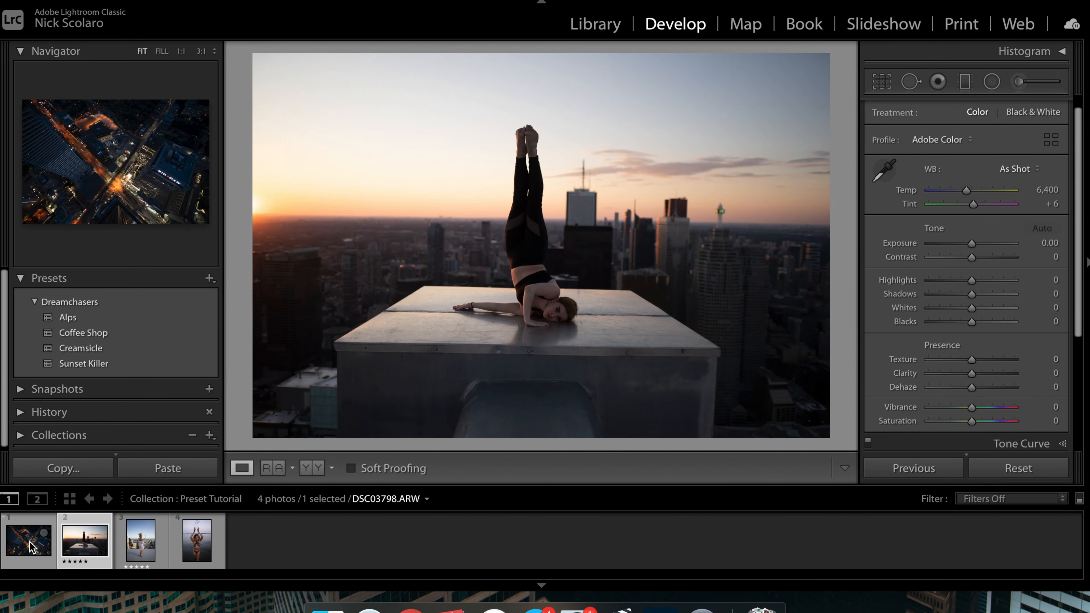
key("Right")
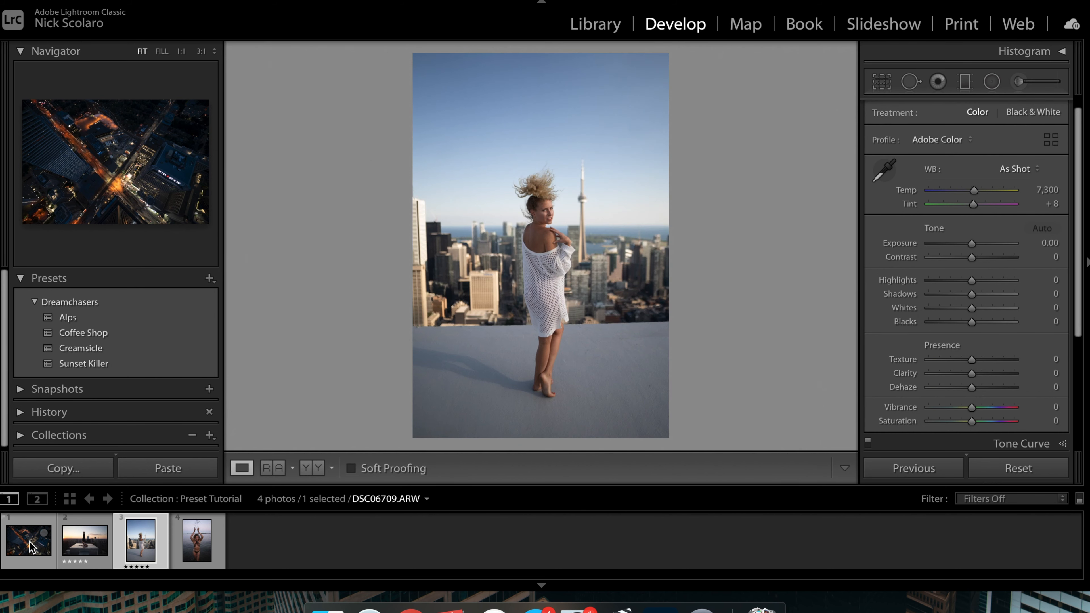
key("Right")
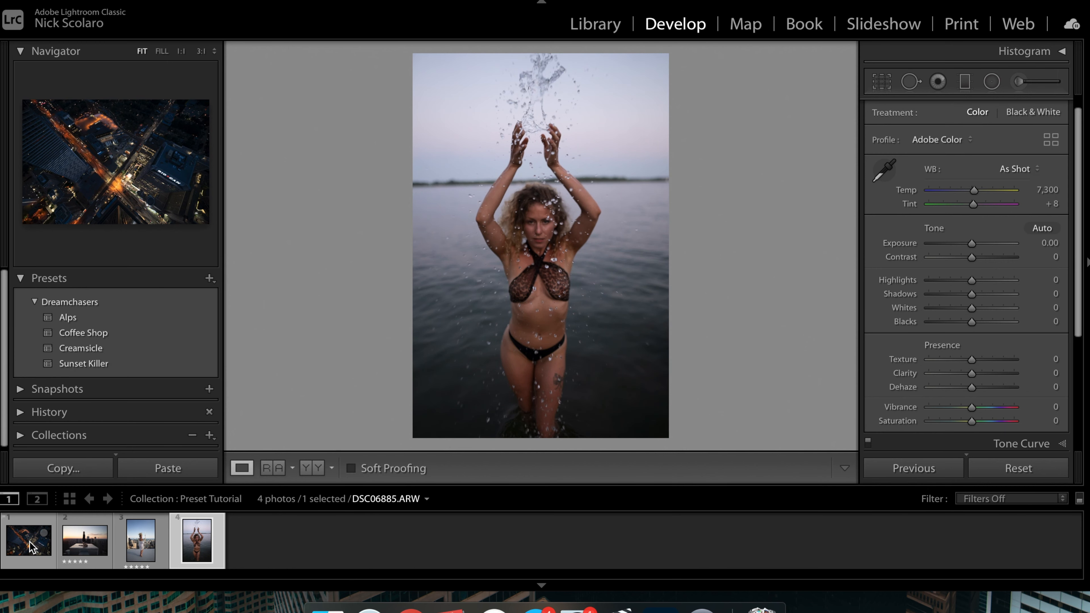
key("Left")
key("Left")
key("Left")
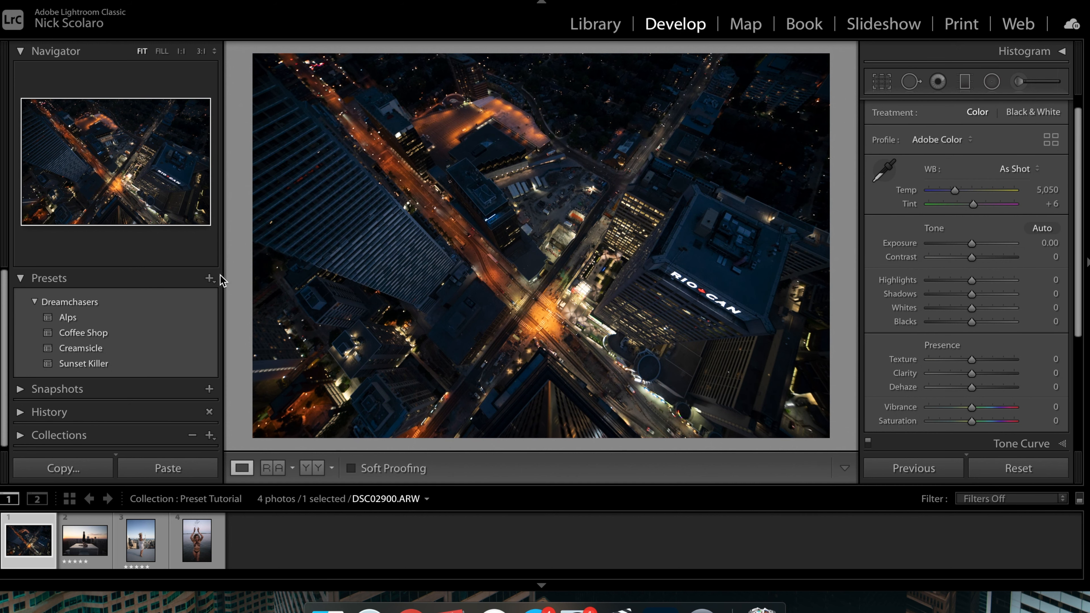
left_click(209, 278)
left_click(220, 308)
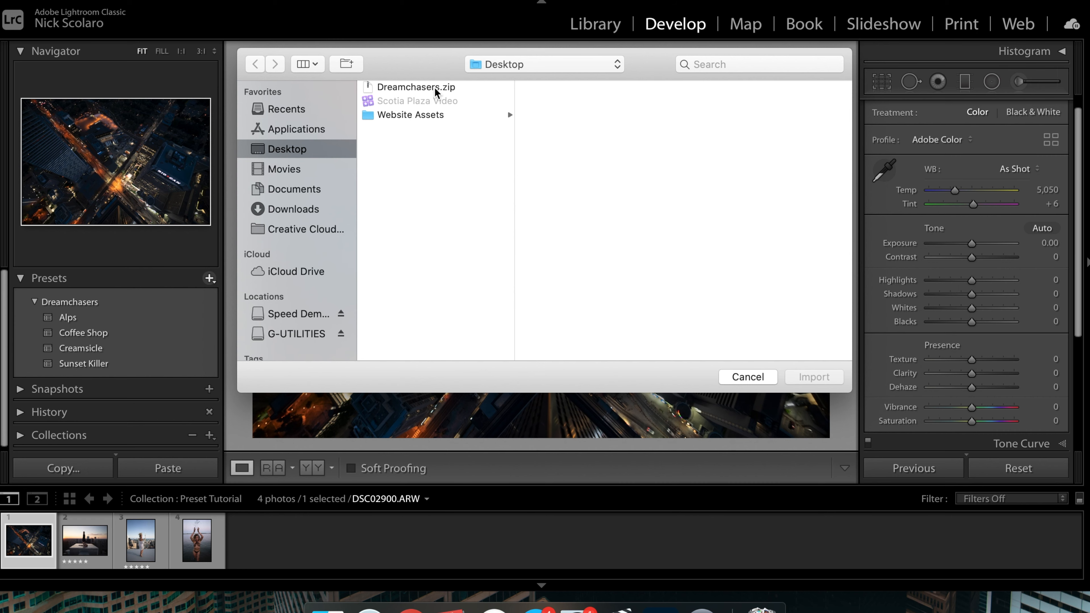
left_click(436, 88)
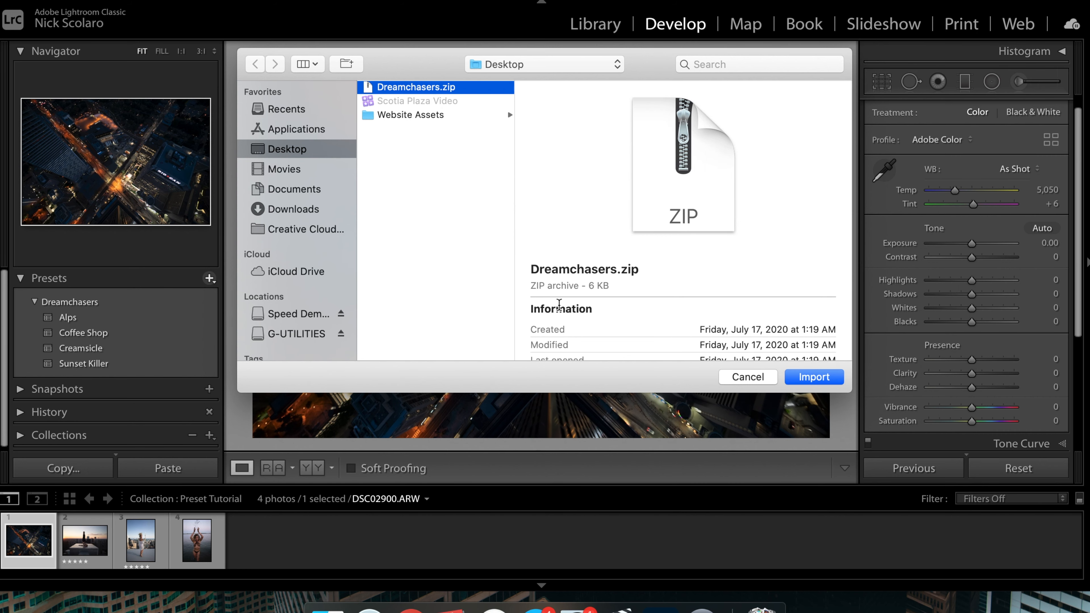
left_click(749, 378)
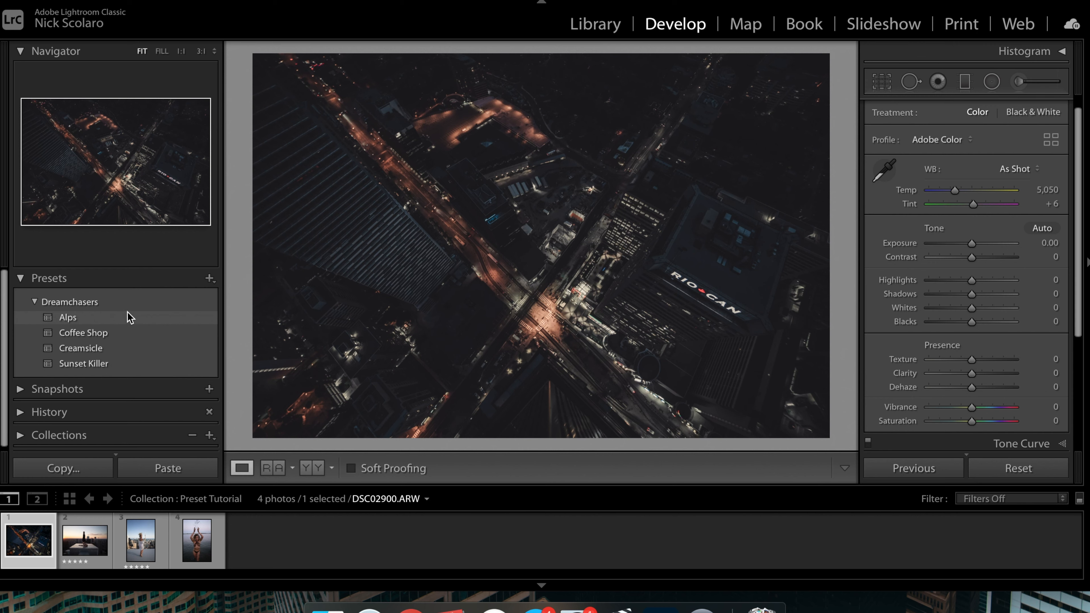
Step: Preview the Alps, Coffee Shop and Creamsicle presets on the aerial photo and inspect it at full size
left_click(129, 335)
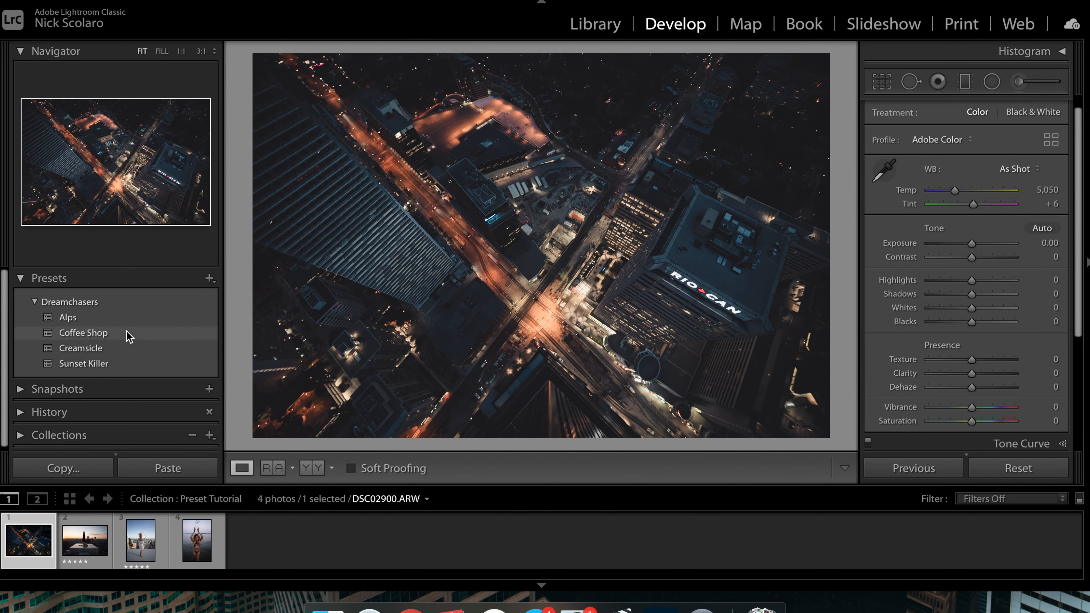
left_click(114, 350)
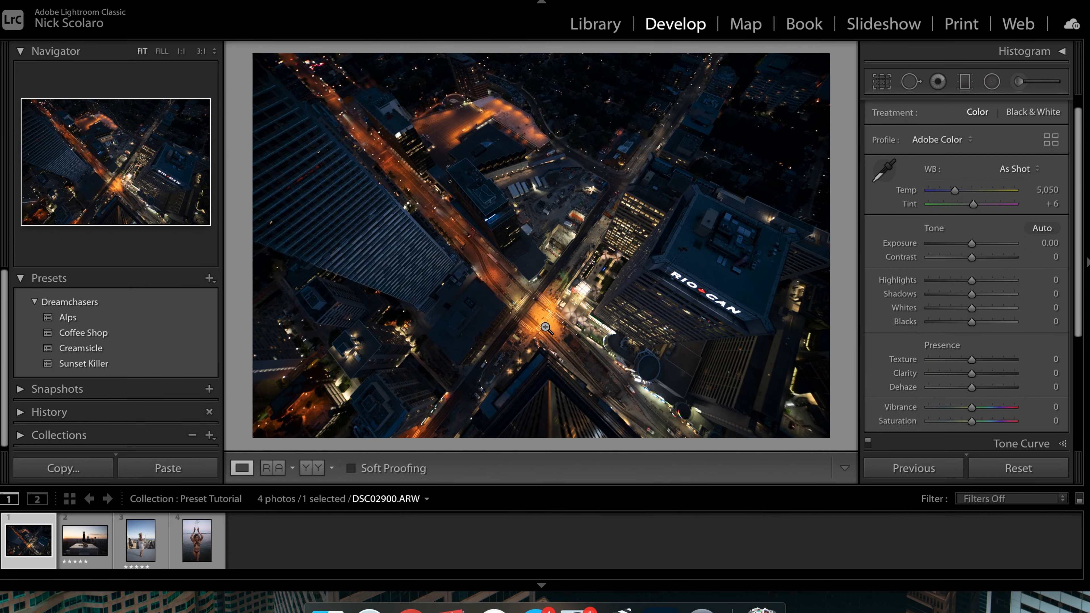
left_click(550, 339)
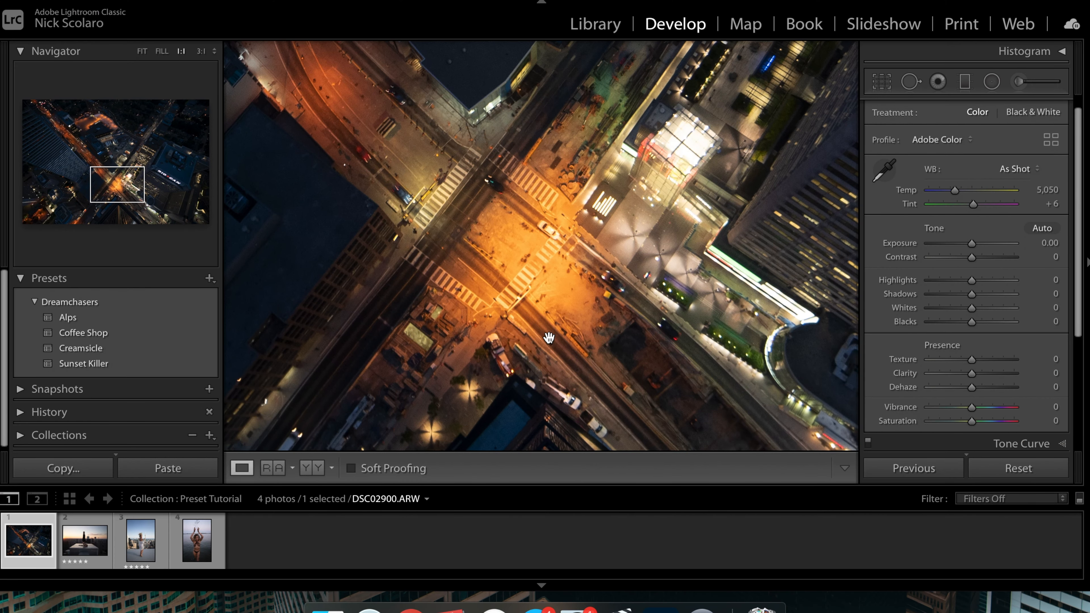
left_click(550, 338)
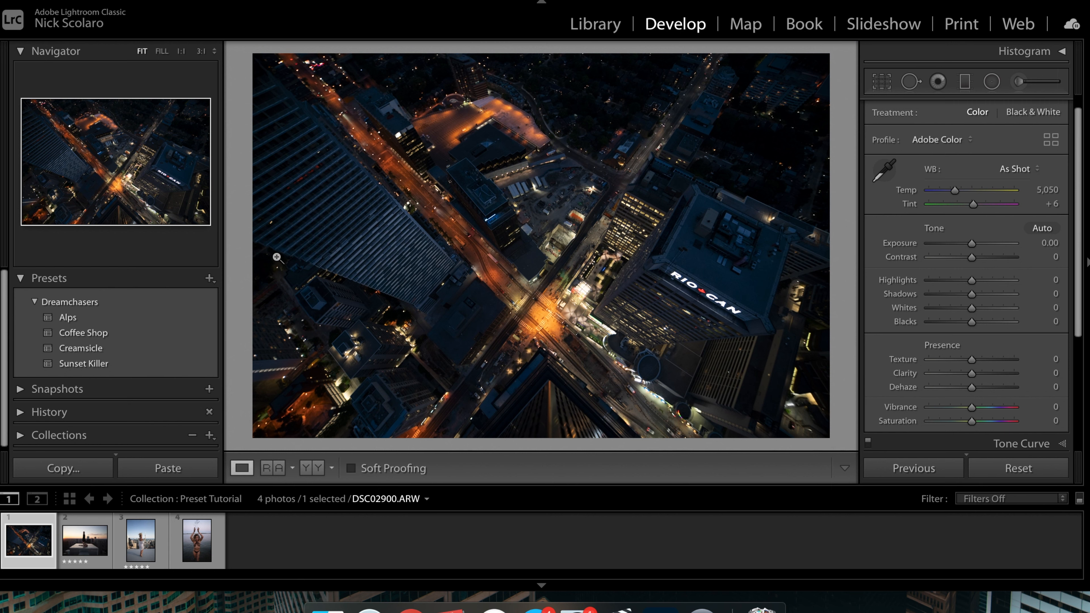
left_click(22, 280)
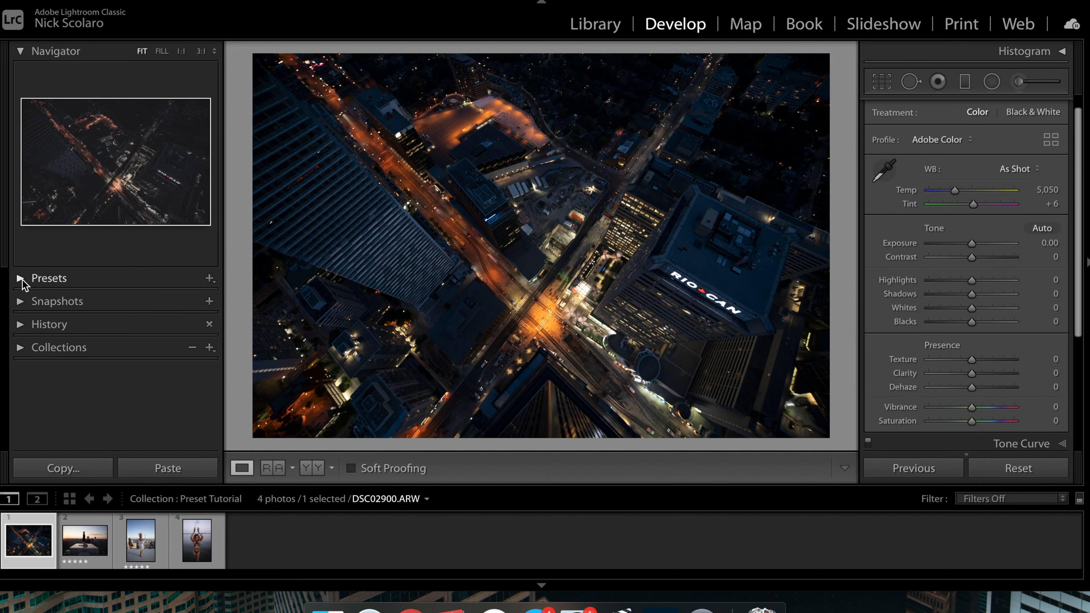
left_click(21, 279)
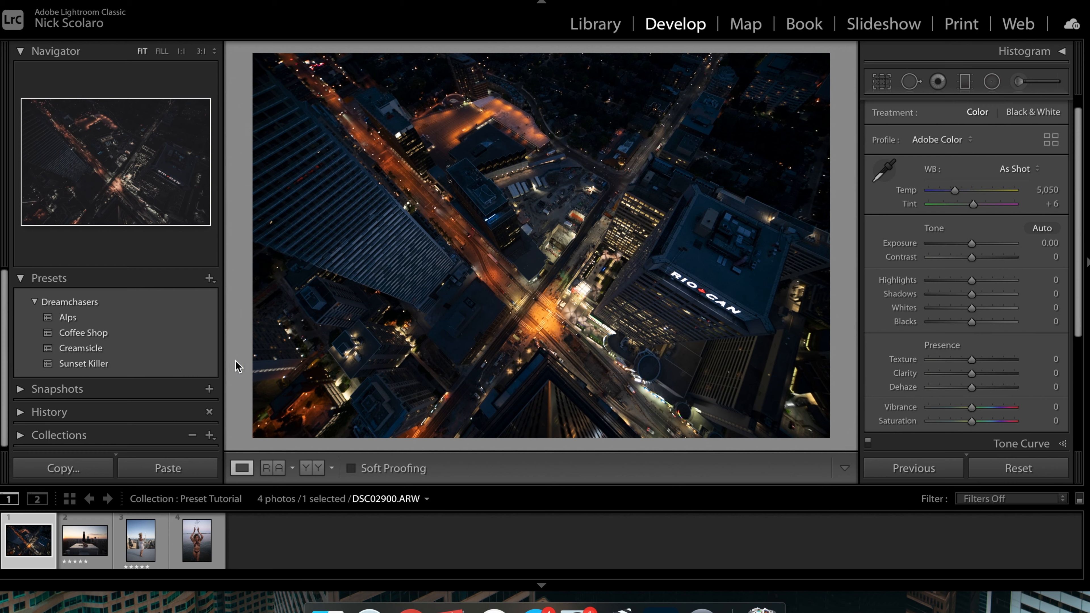
Step: Apply the Sunset Killer preset from the Dreamchasers group to the aerial photo
left_click(171, 370)
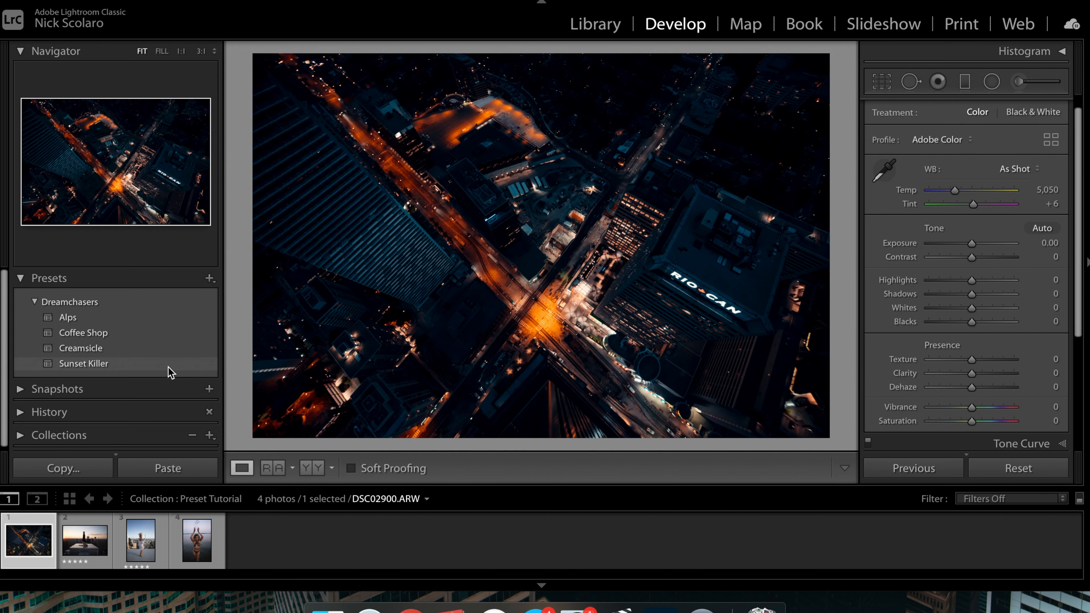
left_click(170, 372)
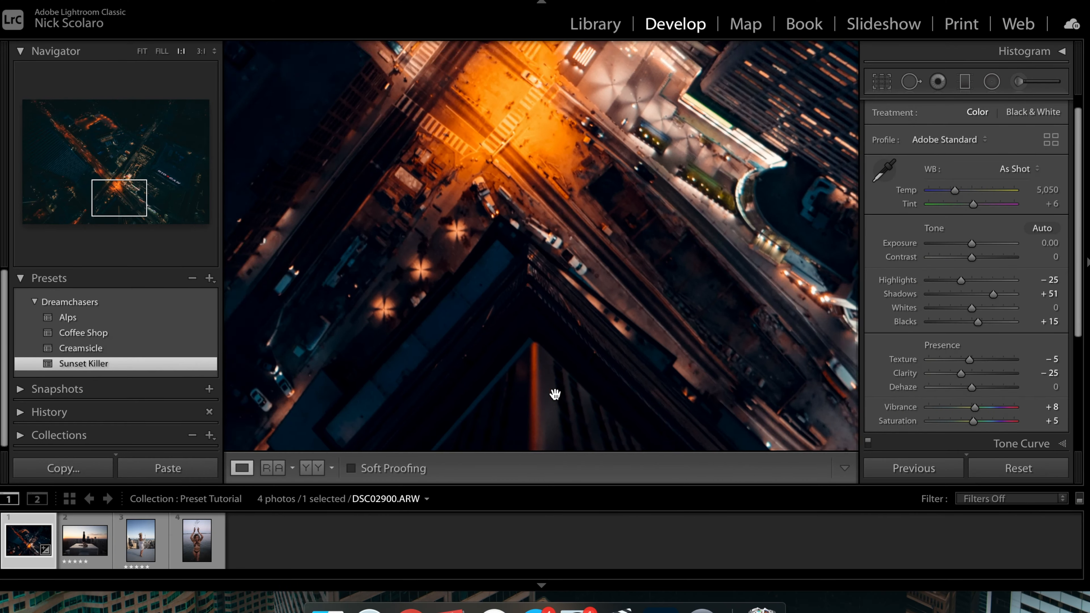
left_click(672, 197)
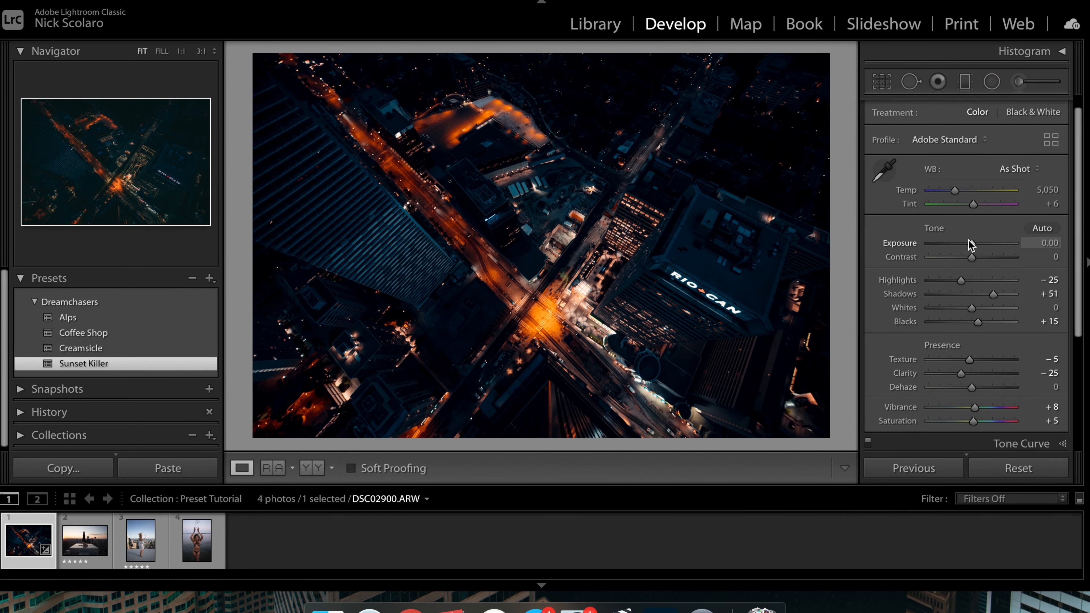
Step: Adjust the tone: Exposure to +1.20, Shadows to -50 and Blacks to +84
left_click_drag(972, 243, 978, 240)
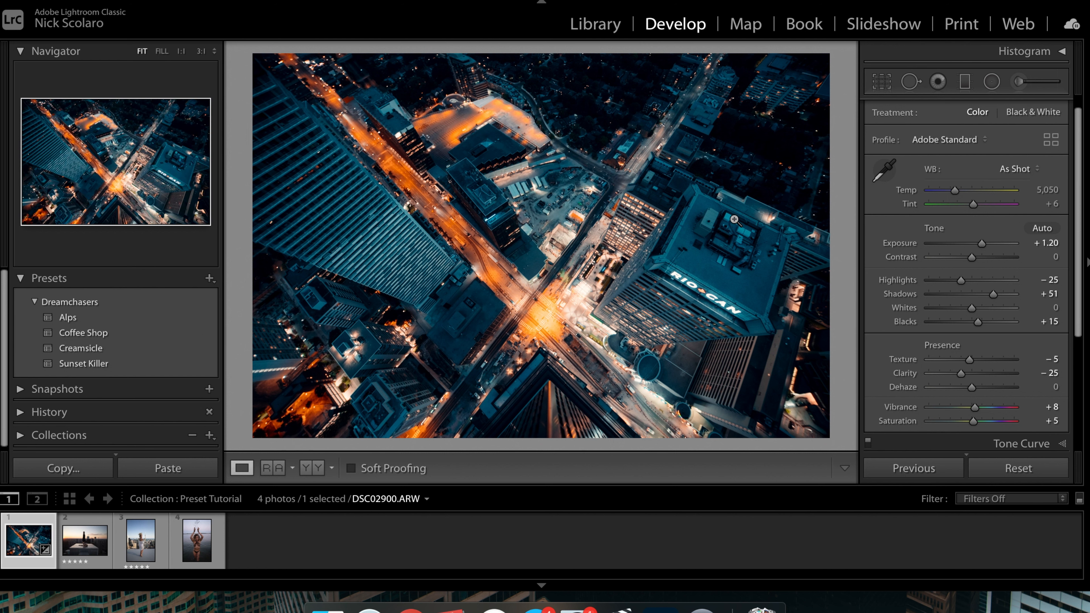
left_click_drag(509, 386, 574, 286)
left_click_drag(978, 322, 950, 300)
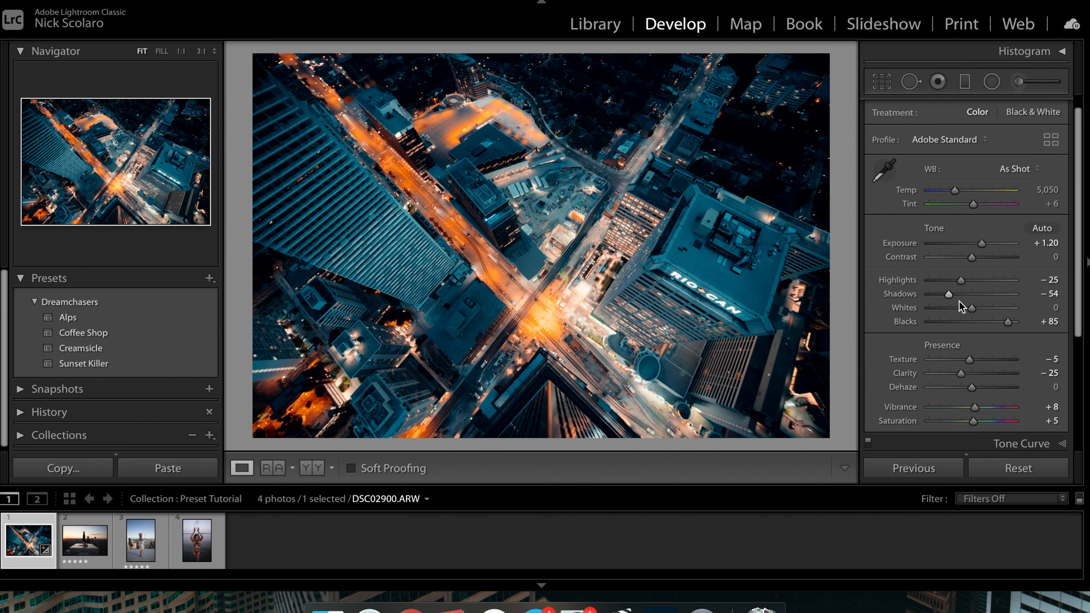
mouse_move(952, 295)
left_mouse_down()
mouse_move(999, 296)
mouse_move(990, 320)
mouse_move(971, 323)
mouse_move(1009, 322)
mouse_move(950, 296)
left_mouse_up()
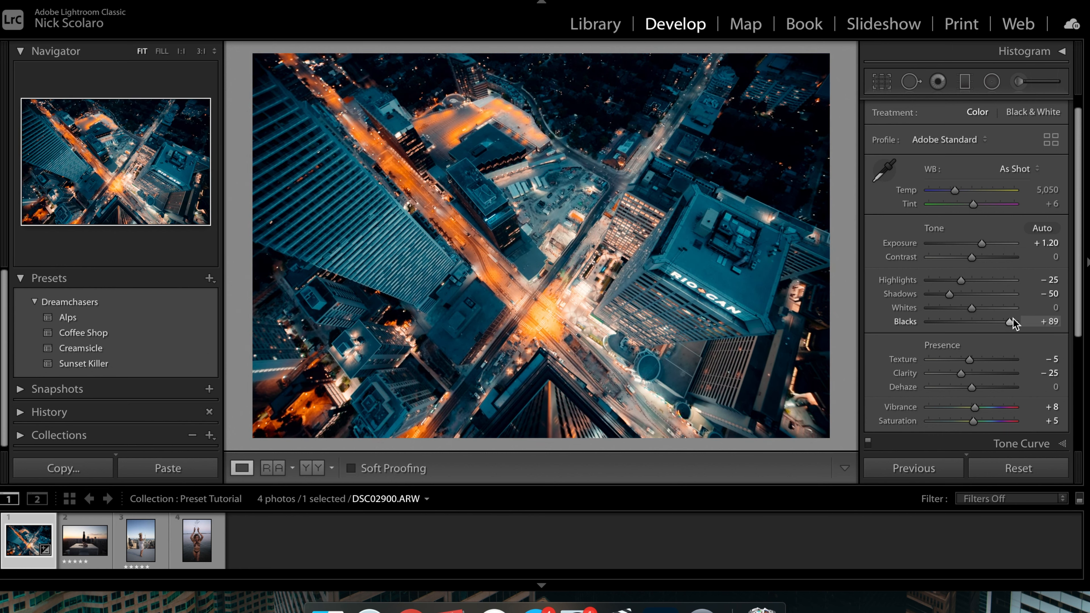
left_click_drag(1010, 323, 1004, 324)
scroll(1006, 322, "down", 2)
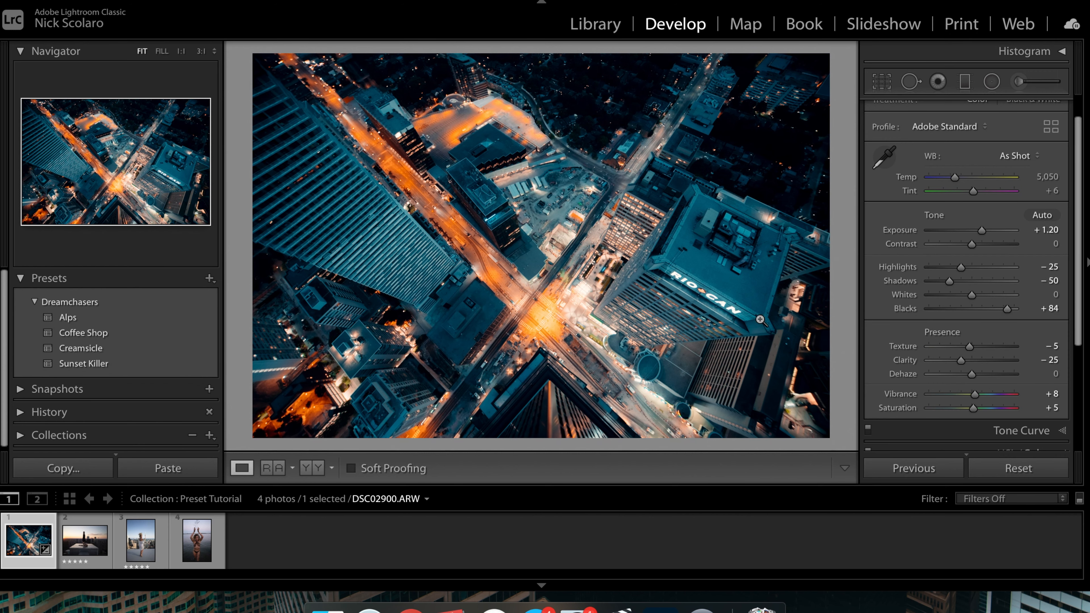
Step: Lower Clarity to -76 while checking the intersection up close
left_click(551, 316)
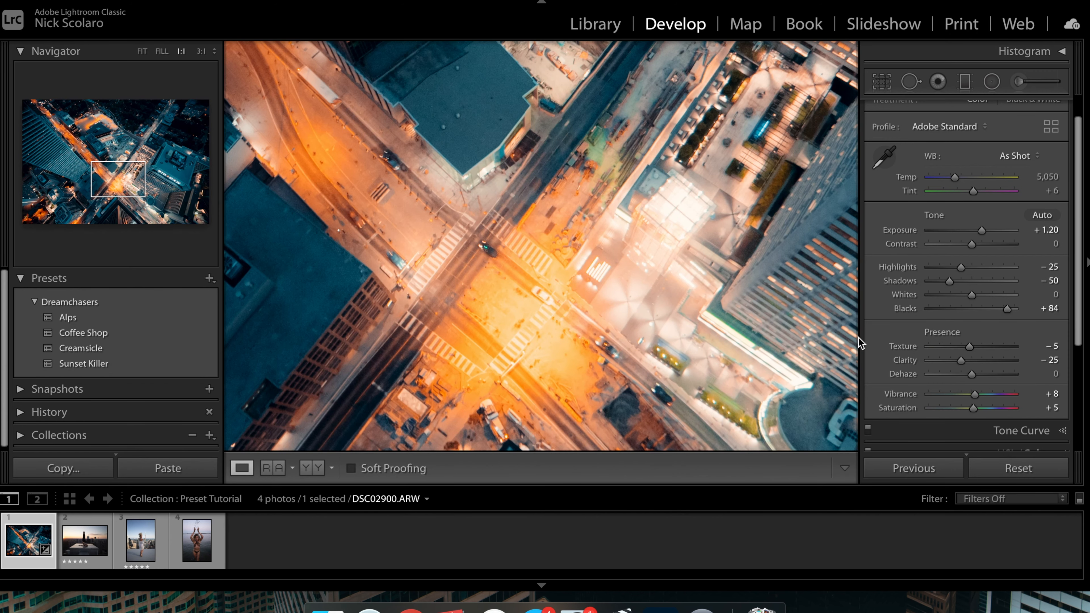
left_click_drag(960, 359, 939, 360)
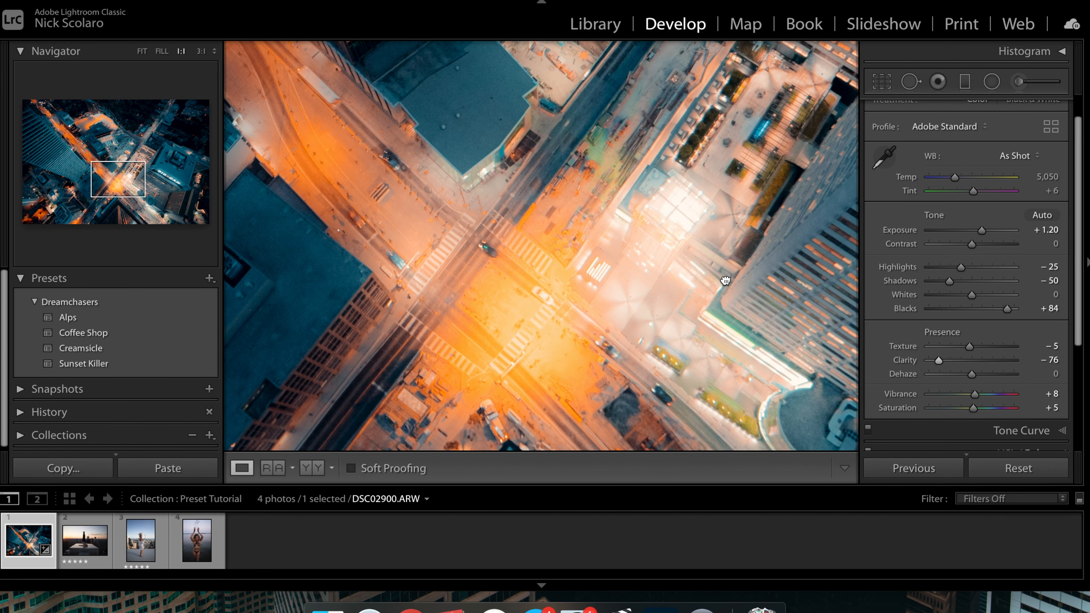
left_click(727, 281)
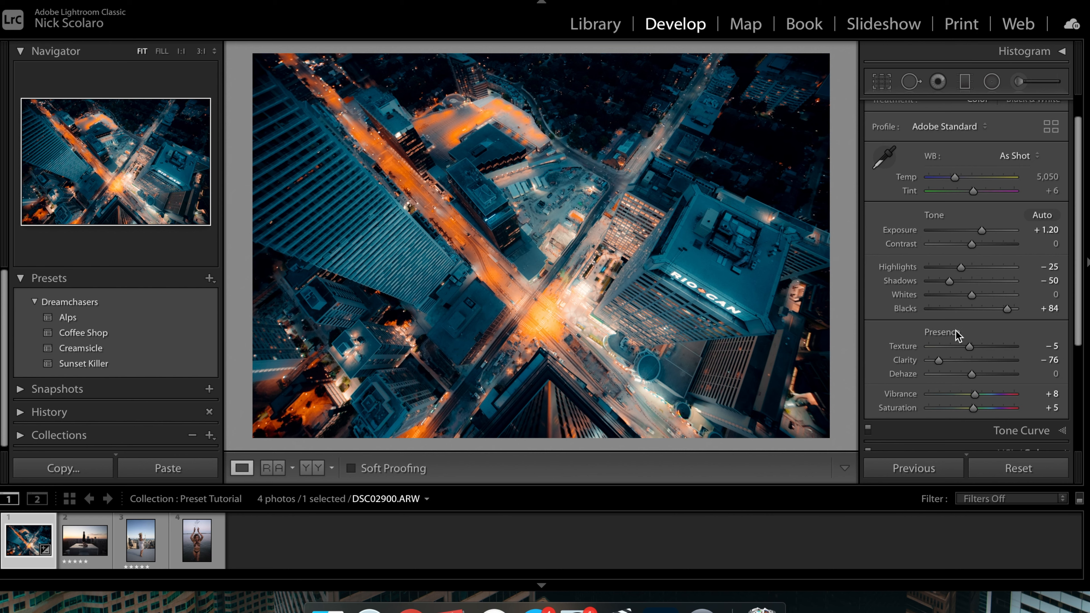
Step: Set Whites to +38 and warm the white balance Temperature to 6,791
mouse_move(973, 295)
left_mouse_down()
mouse_move(1004, 293)
mouse_move(990, 293)
left_mouse_up()
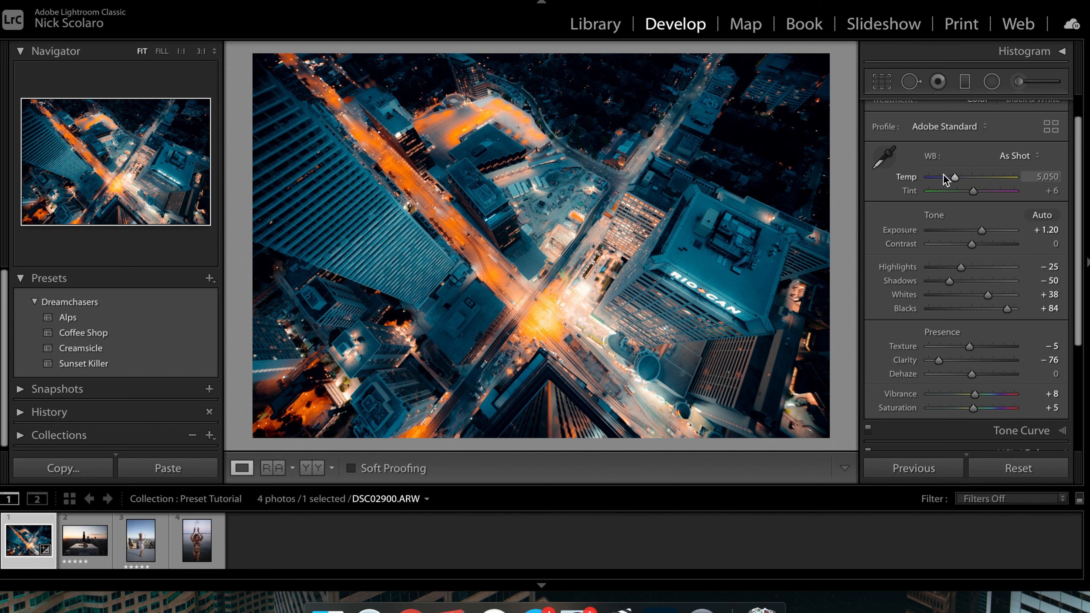
left_click_drag(955, 179, 971, 179)
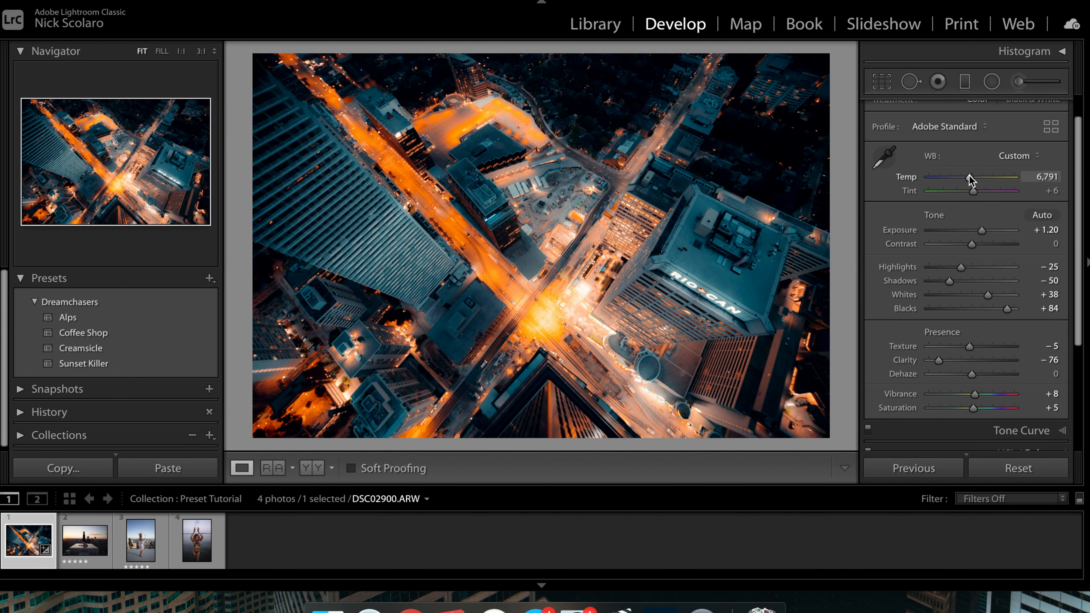
left_click(722, 265)
left_click(722, 265)
left_click(321, 187)
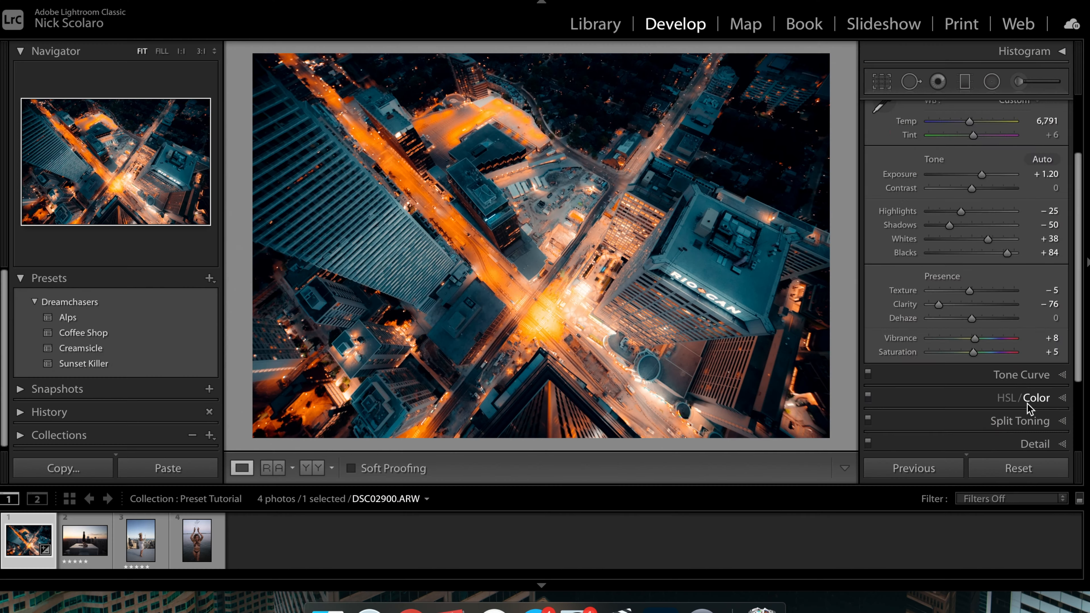
Step: In HSL/Color, set the Blue hue to -19, saturation to +4 and luminance to +51
left_click(1031, 407)
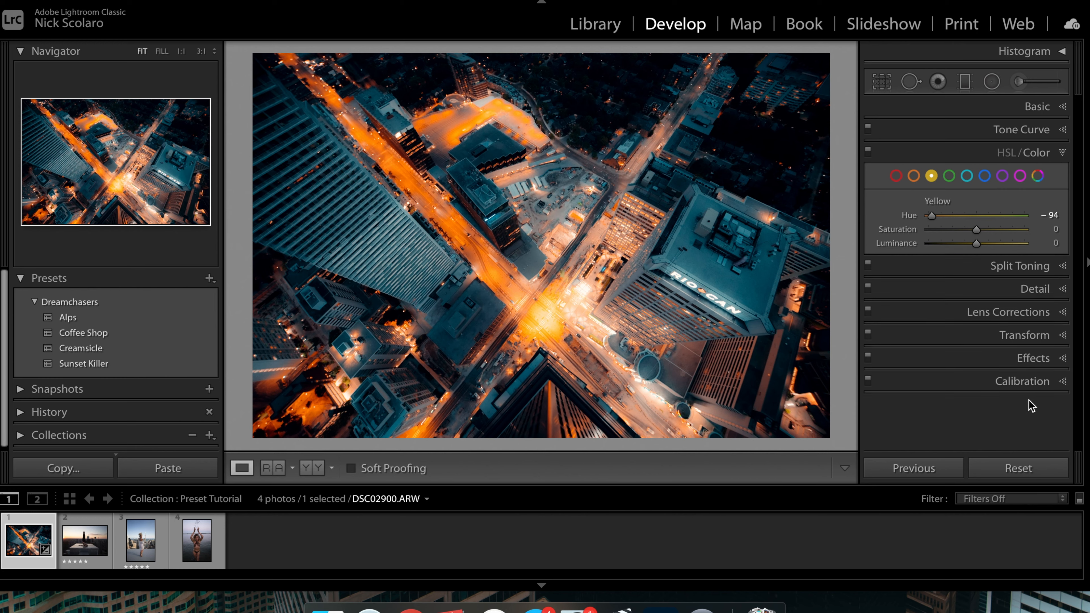
left_click(985, 176)
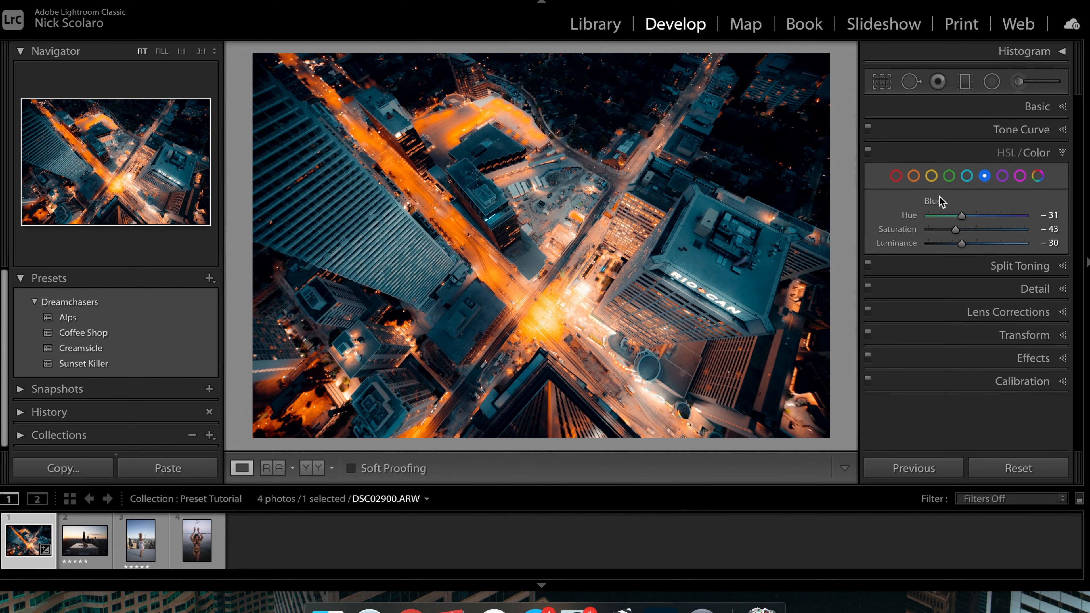
left_click(714, 285)
left_click(708, 229)
left_click_drag(955, 230, 976, 230)
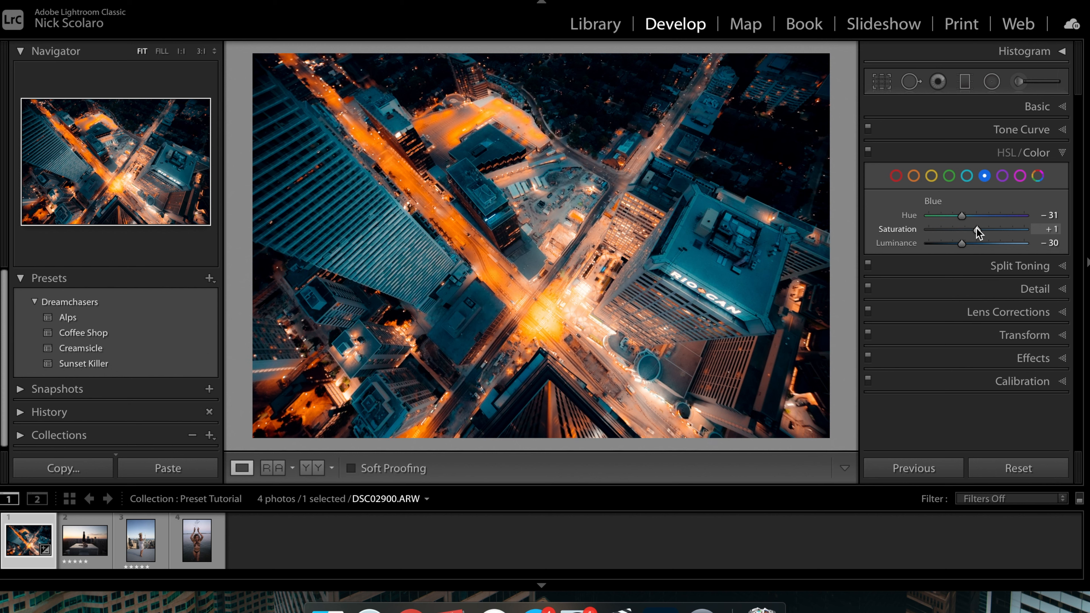
left_click_drag(962, 218, 971, 220)
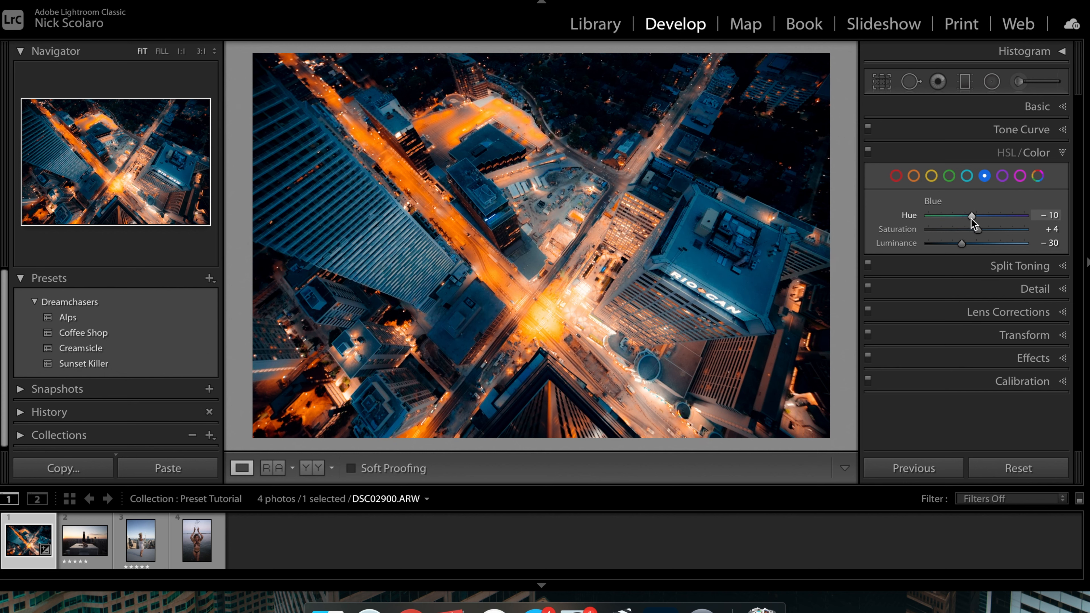
left_click_drag(972, 219, 1002, 243)
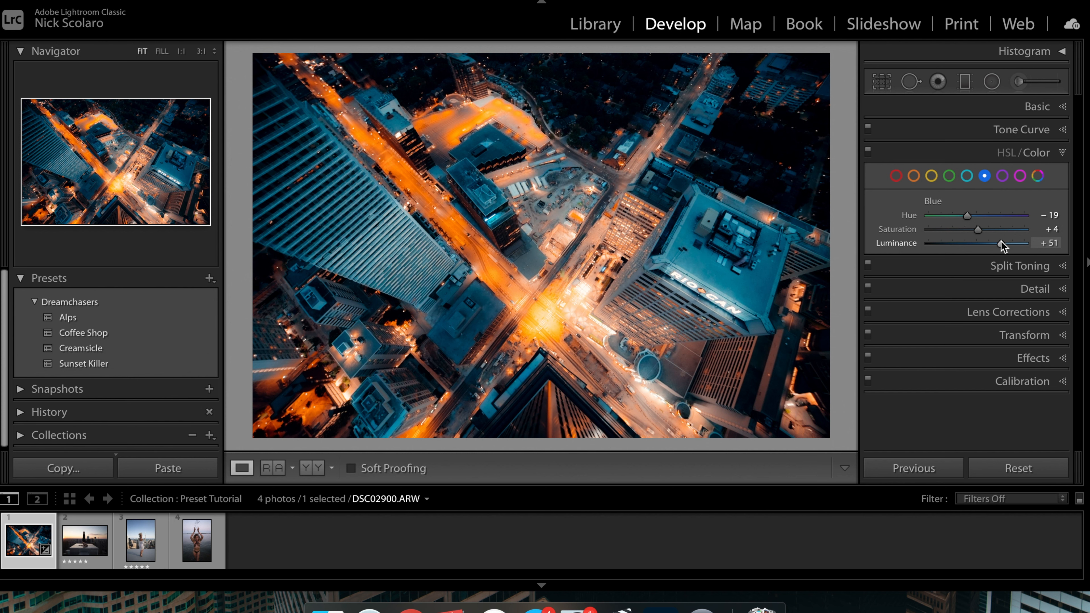
Step: Return to the Basic panel and set Vibrance to -7 and Saturation to +31
left_click(1047, 153)
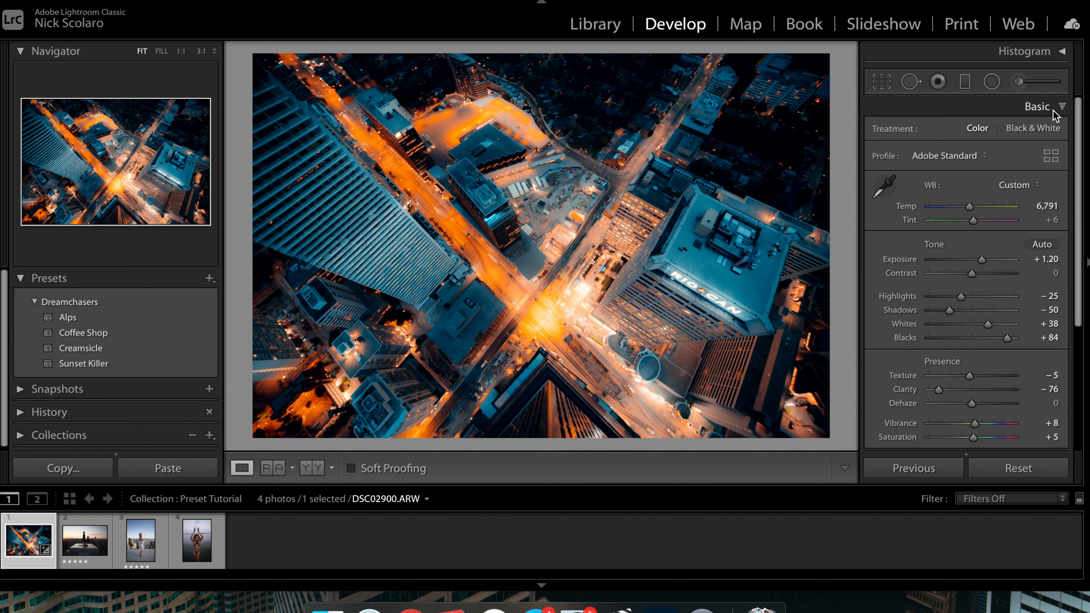
left_click_drag(975, 424, 993, 422)
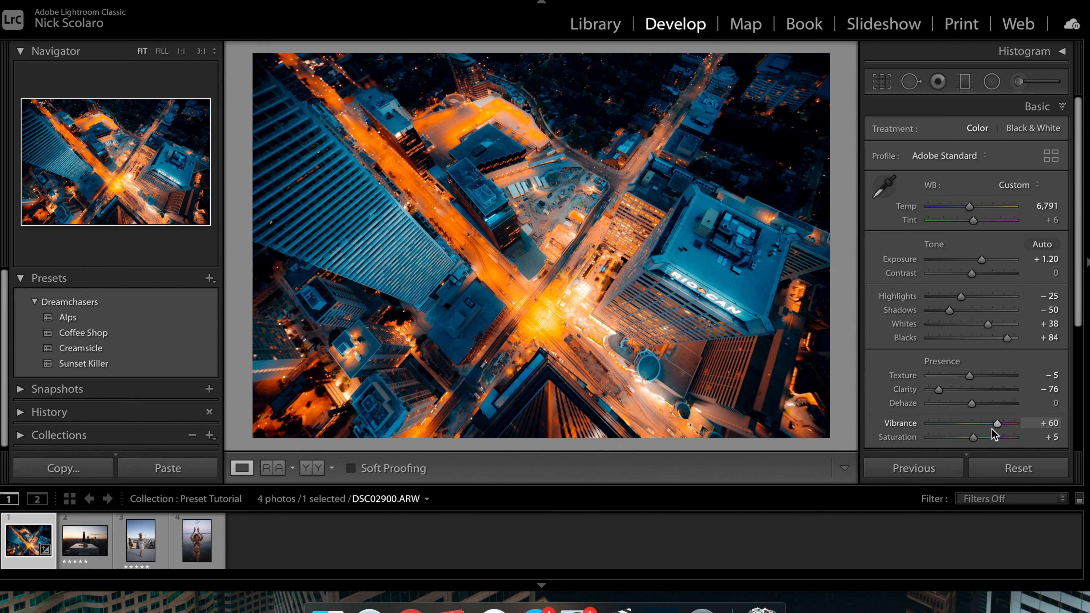
mouse_move(996, 424)
left_mouse_down()
mouse_move(969, 423)
mouse_move(984, 438)
left_mouse_up()
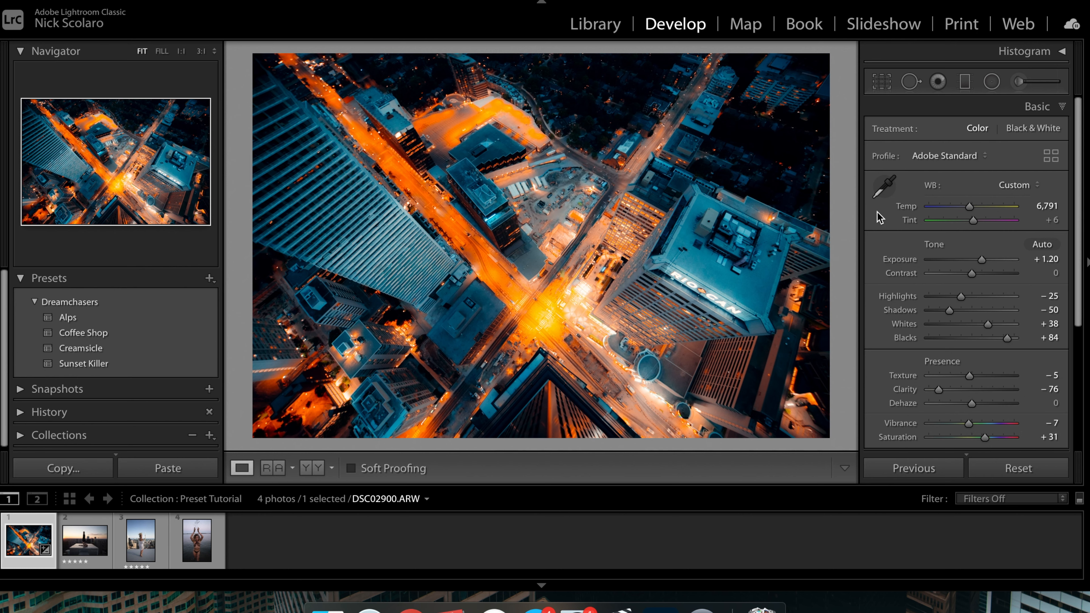
scroll(1030, 279, "down", 3)
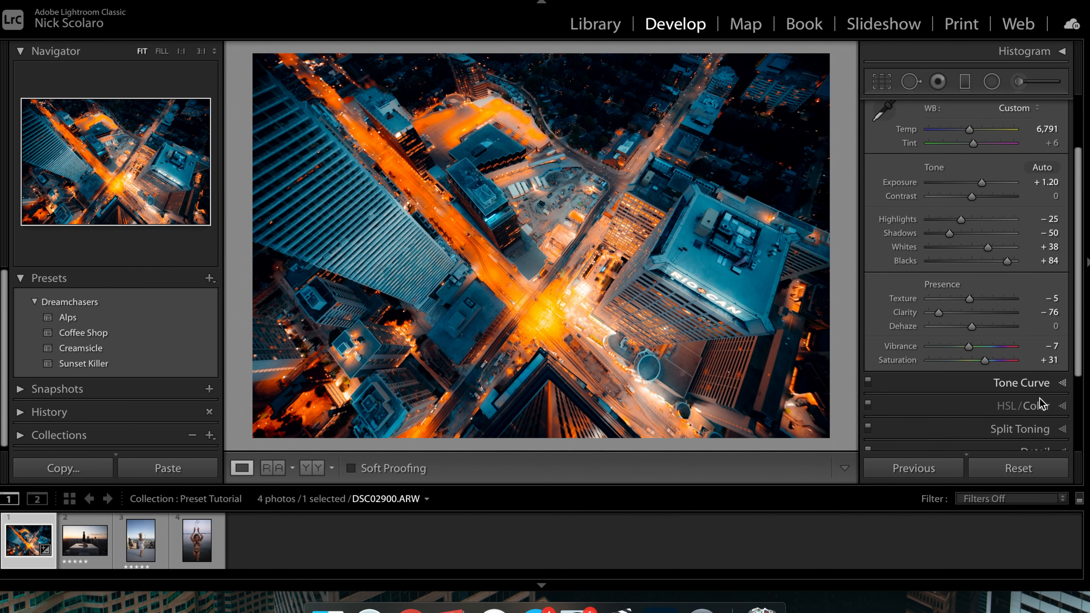
Step: In HSL/Color, set the Orange saturation to -14 and luminance to +5, then collapse the panel
left_click(1037, 407)
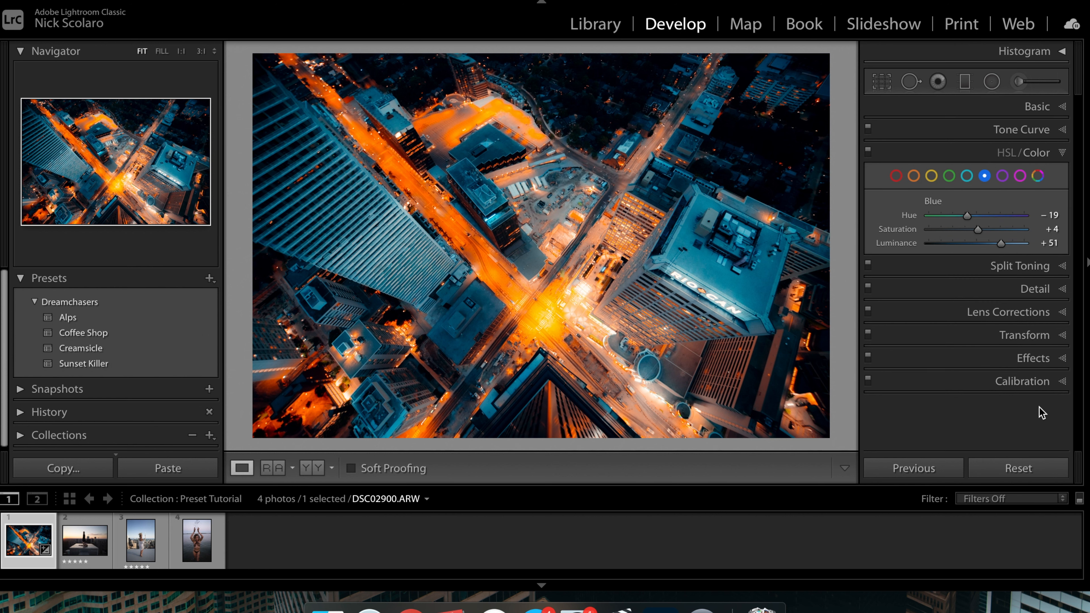
left_click(914, 176)
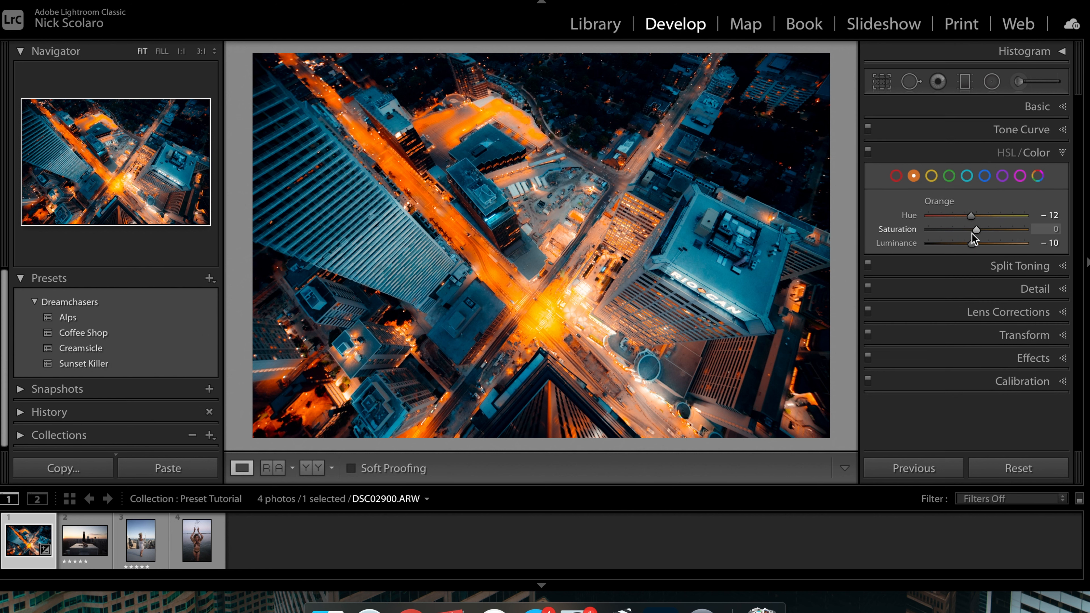
mouse_move(976, 230)
left_mouse_down()
mouse_move(965, 232)
mouse_move(979, 244)
left_mouse_up()
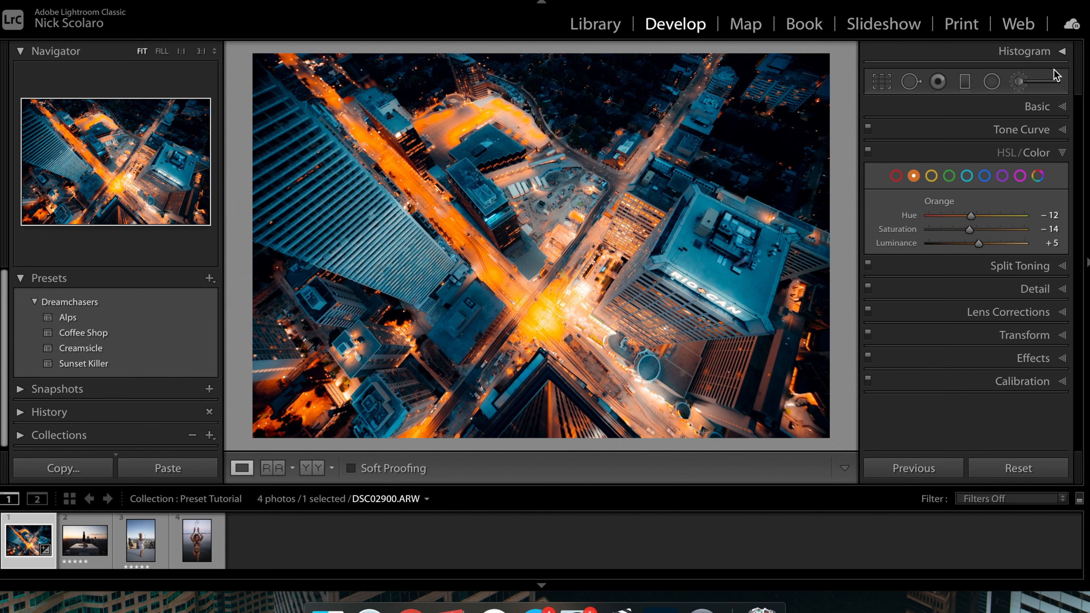
left_click(1059, 153)
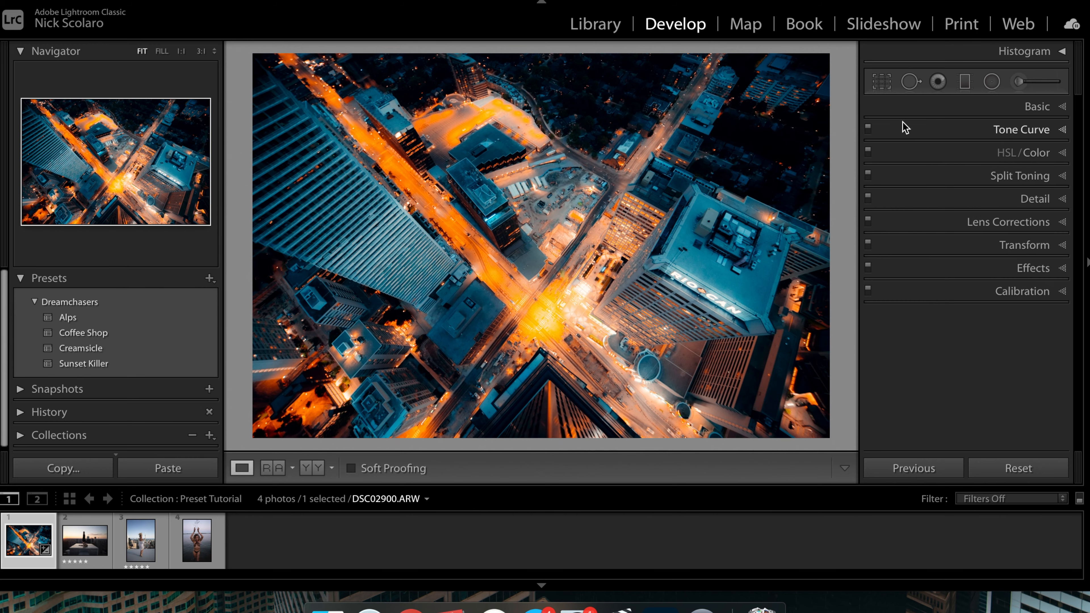
Step: Add a radial filter over the building corner at the bottom of the frame and set its Temp to 0
left_click(532, 165)
left_click_drag(701, 244, 453, 307)
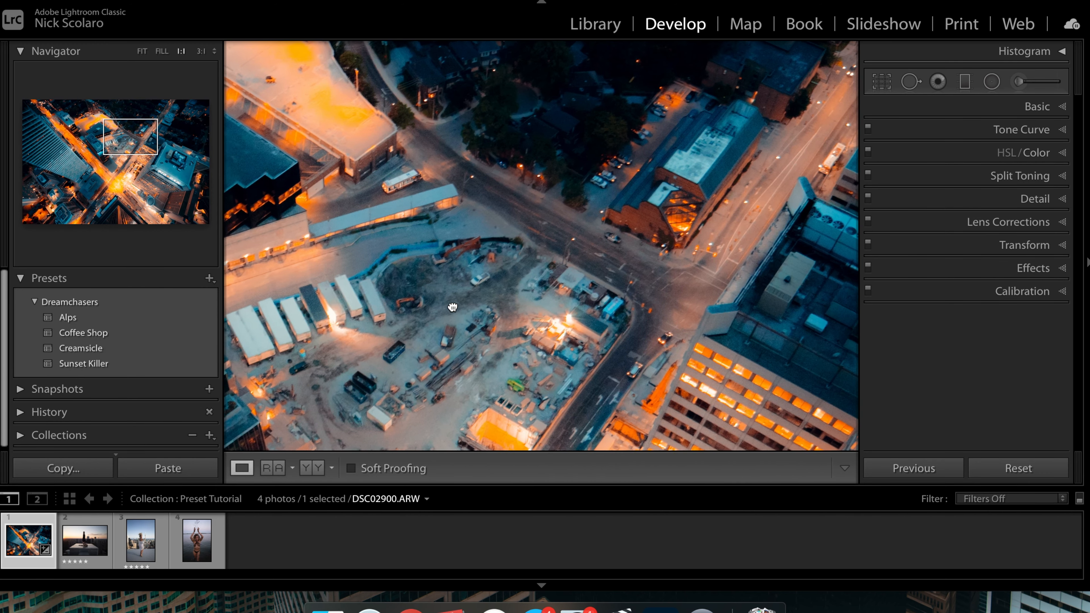
left_click(453, 308)
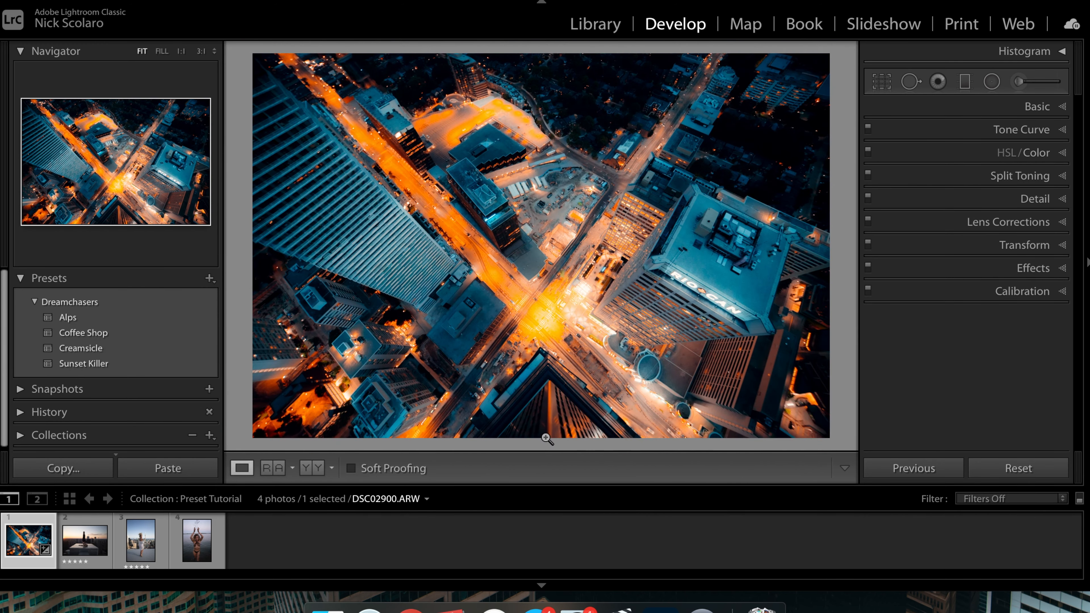
left_click(547, 440)
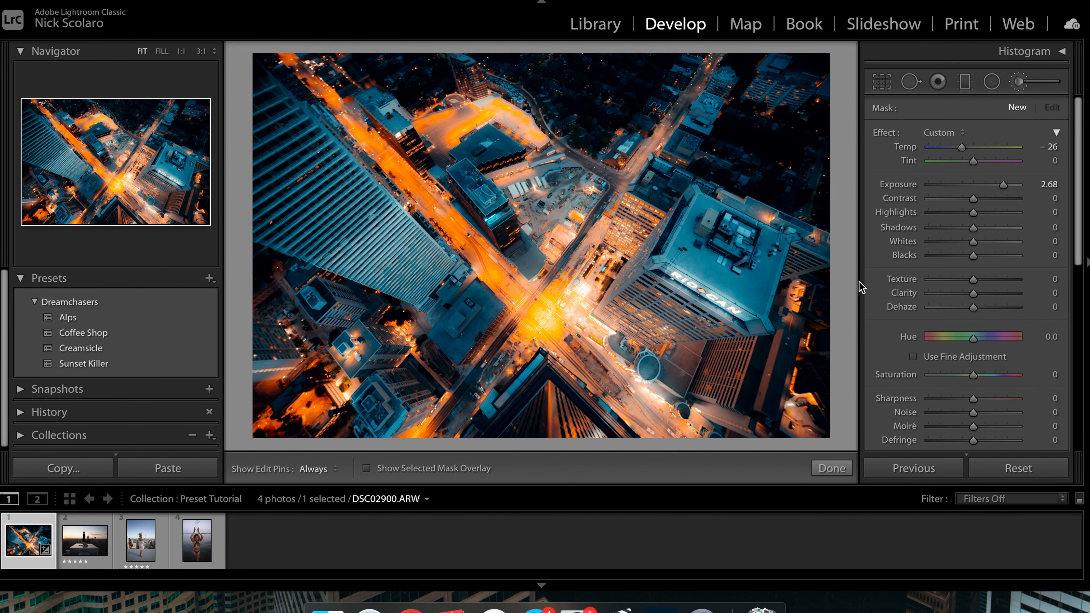
left_click(1022, 83)
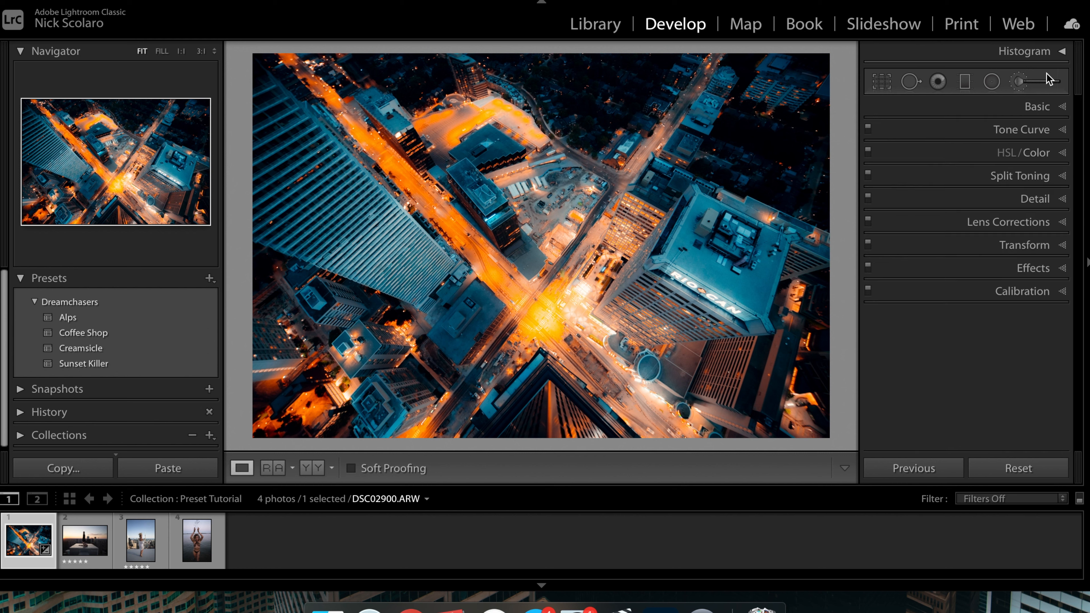
left_click(1021, 83)
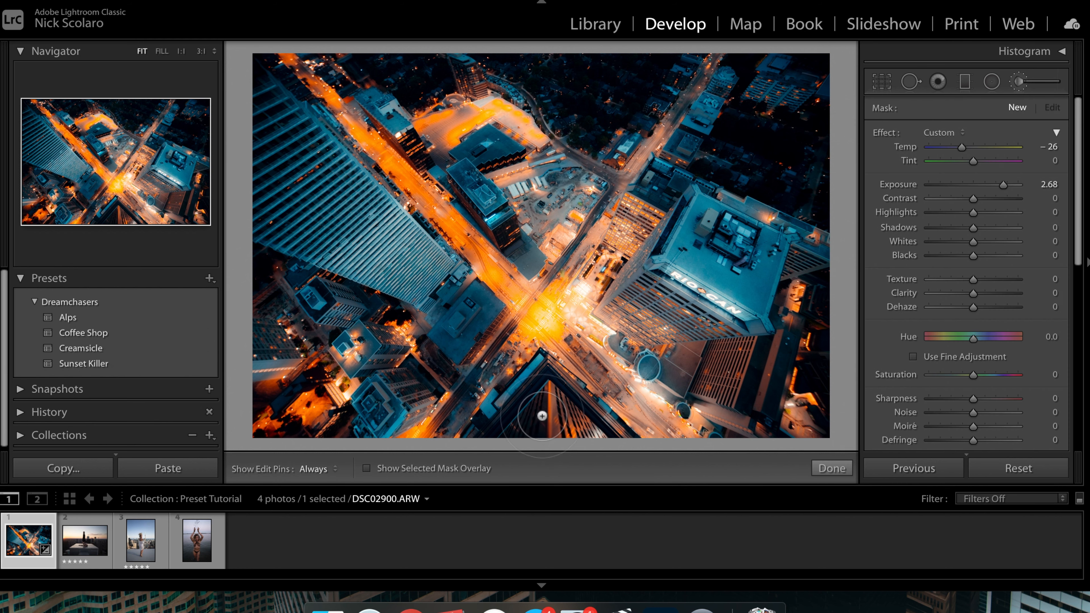
mouse_move(570, 424)
left_mouse_down()
mouse_move(535, 410)
mouse_move(519, 443)
mouse_move(502, 440)
mouse_move(535, 427)
left_mouse_up()
left_click(1048, 148)
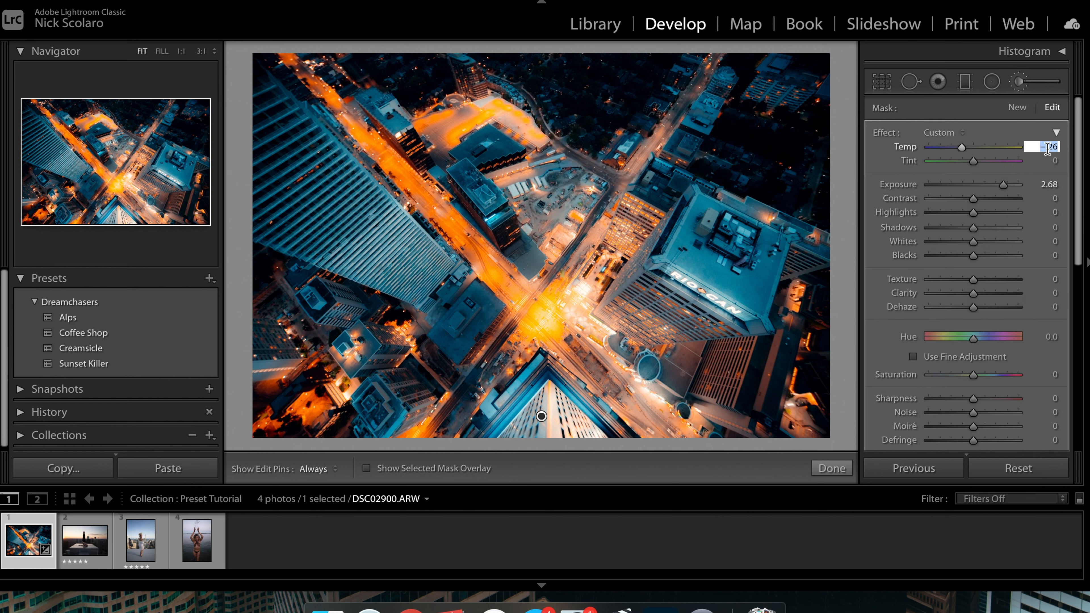
type("0")
key("Return")
Step: Set the radial filter's Exposure to 0.29 and Shadows to 31, then close the filter tool
left_click_drag(1003, 191, 980, 198)
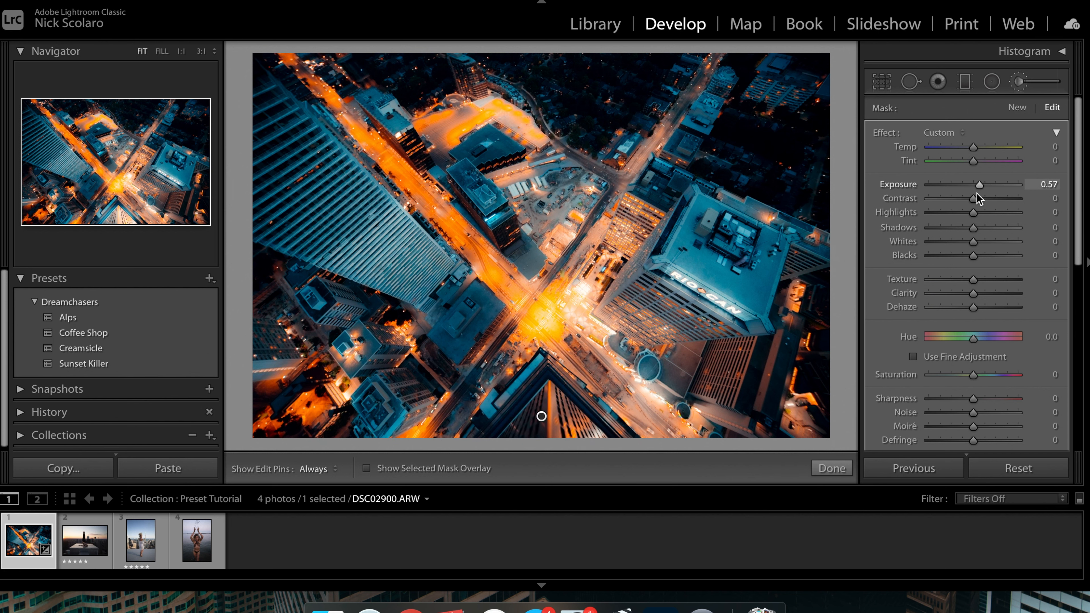
left_click_drag(979, 186, 977, 191)
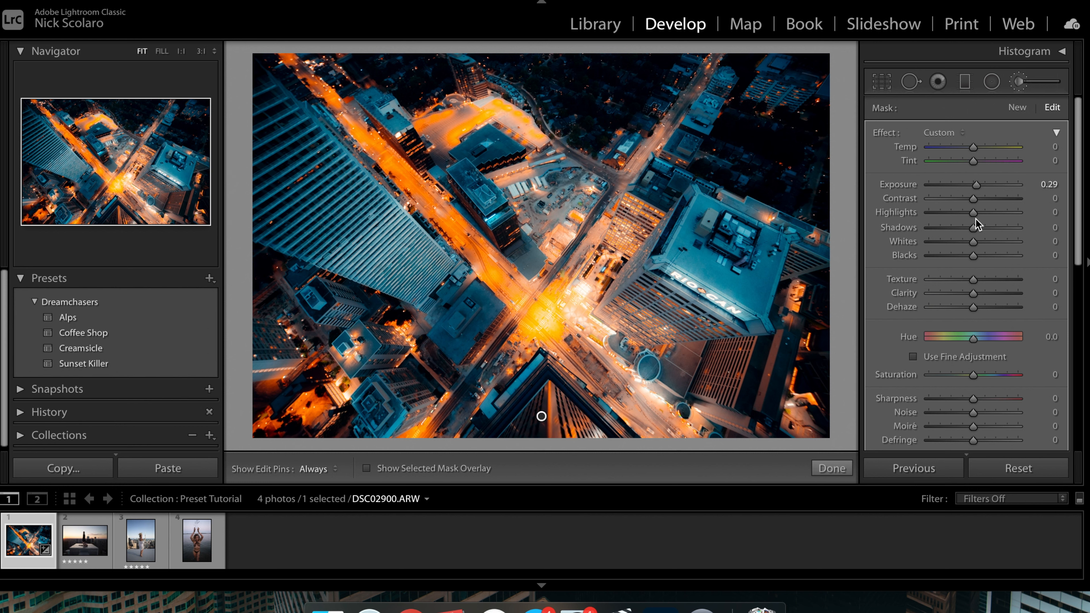
left_click_drag(971, 227, 986, 227)
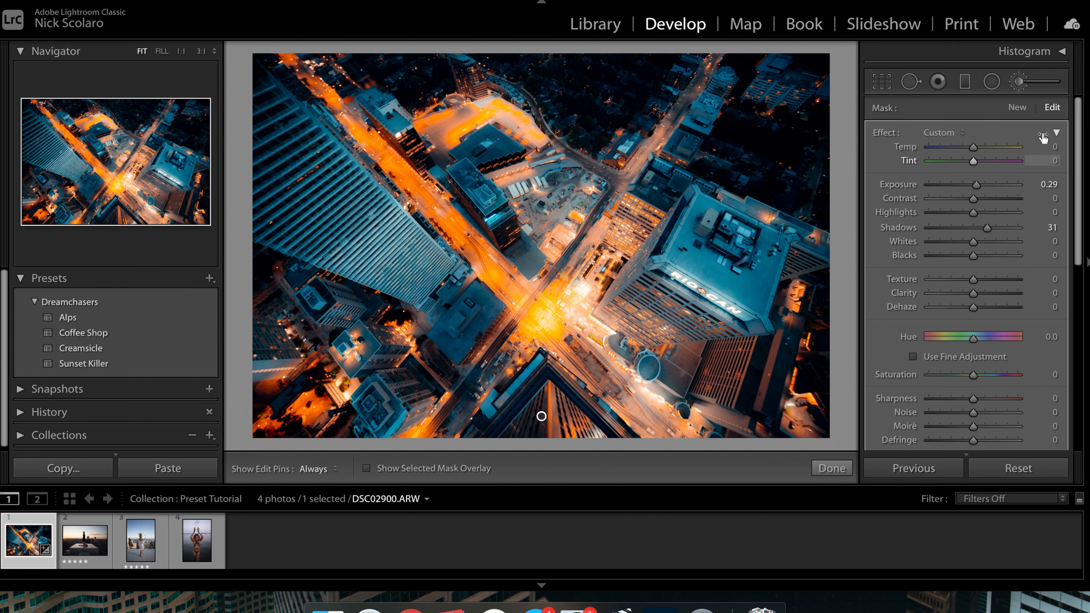
left_click(1026, 81)
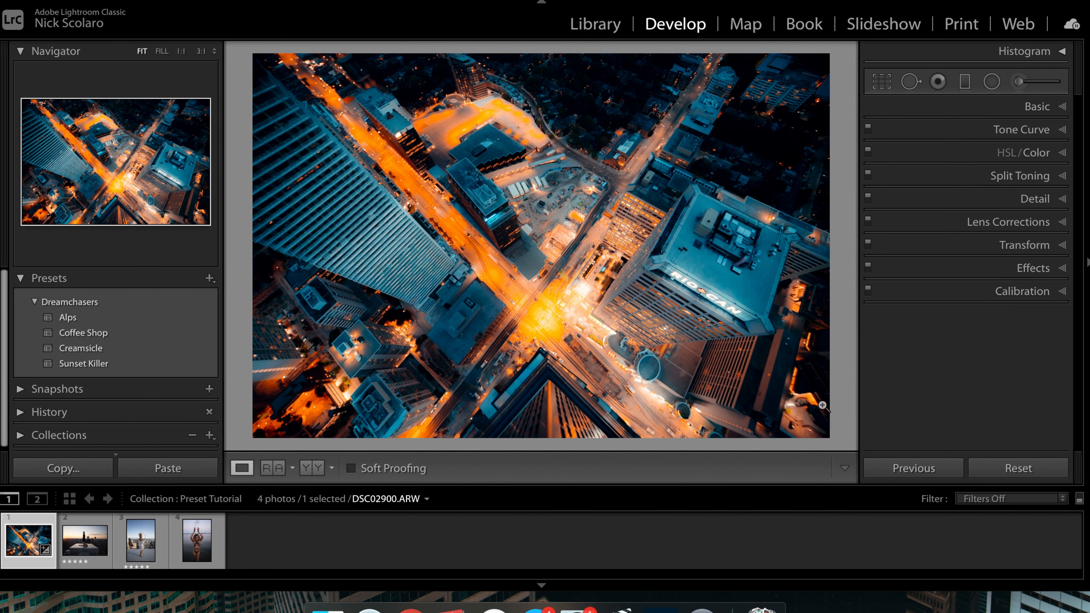
left_click(556, 401)
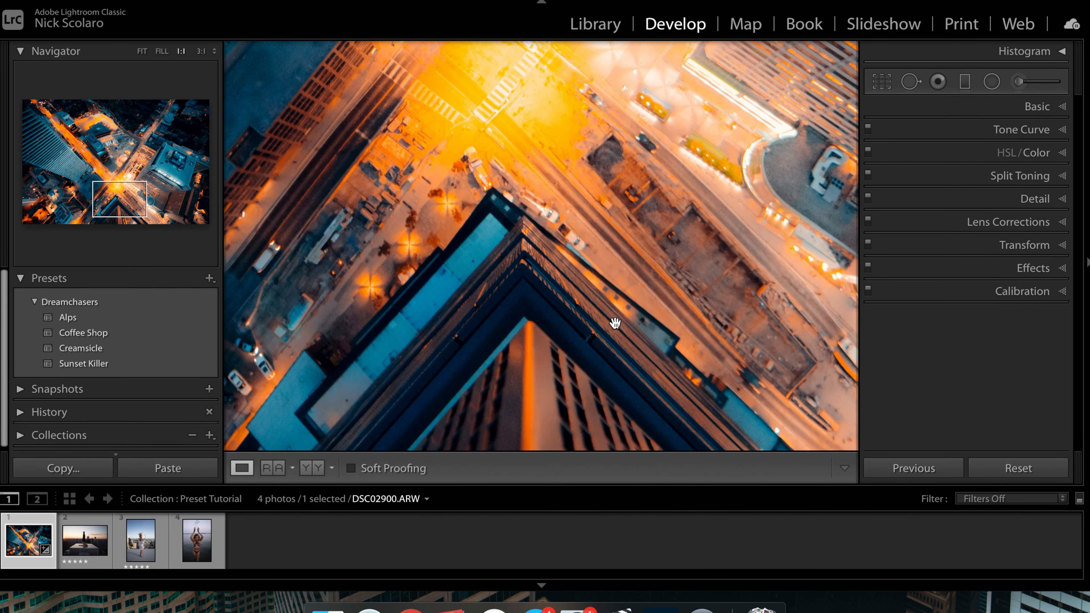
left_click(617, 325)
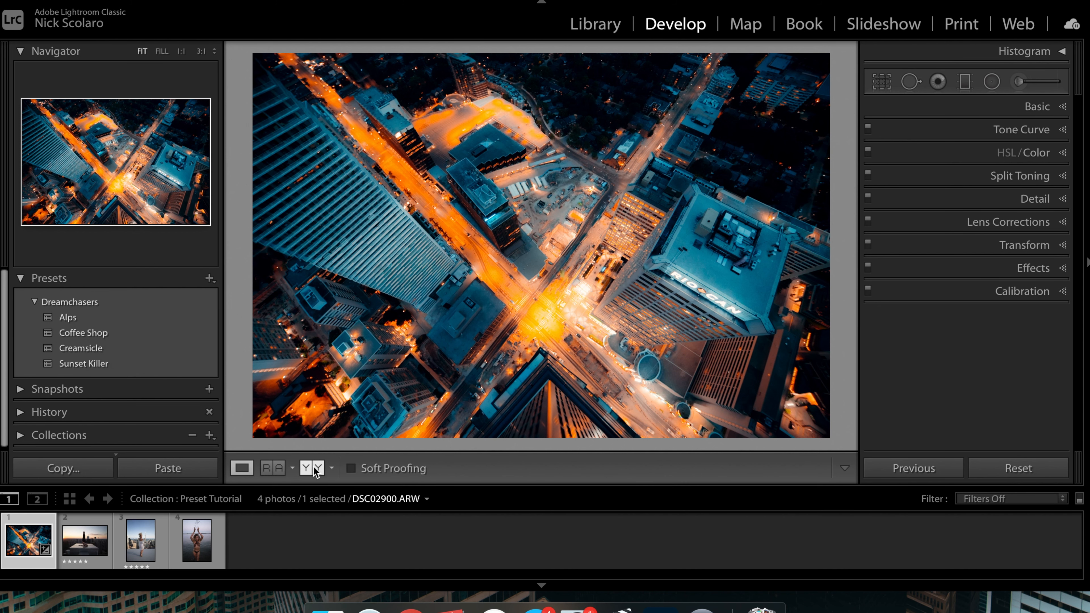
Step: Open the rooftop handstand photo and apply the Dreamchasers Creamsicle preset
left_click(85, 540)
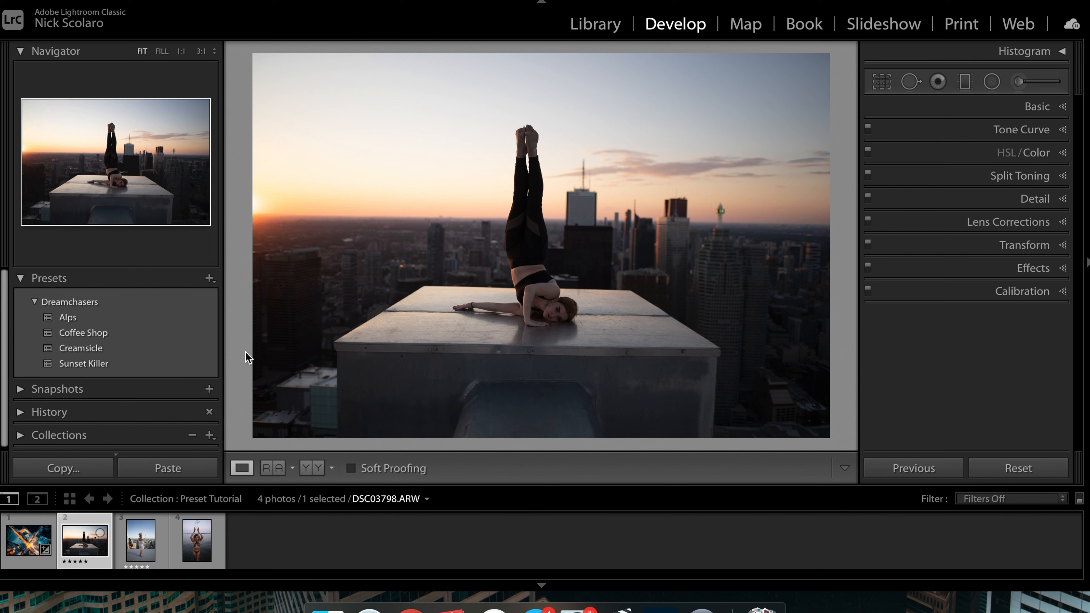
left_click(179, 355)
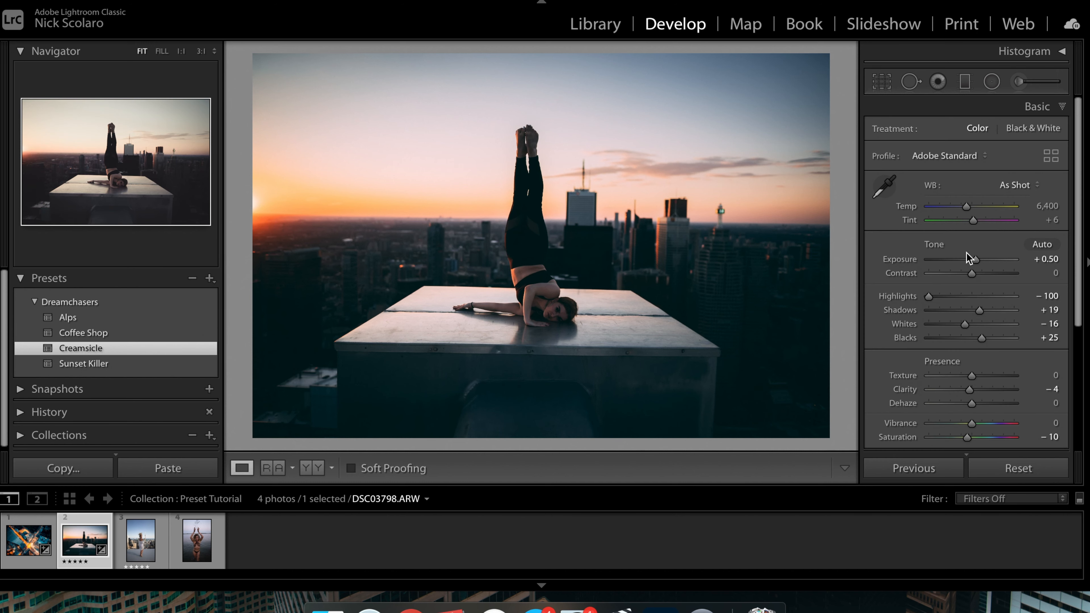
Step: In Basic, set Exposure to +1.00, Blacks to +100, Shadows to +27 and Contrast to +14
mouse_move(974, 259)
left_mouse_down()
mouse_move(984, 262)
mouse_move(973, 260)
left_mouse_up()
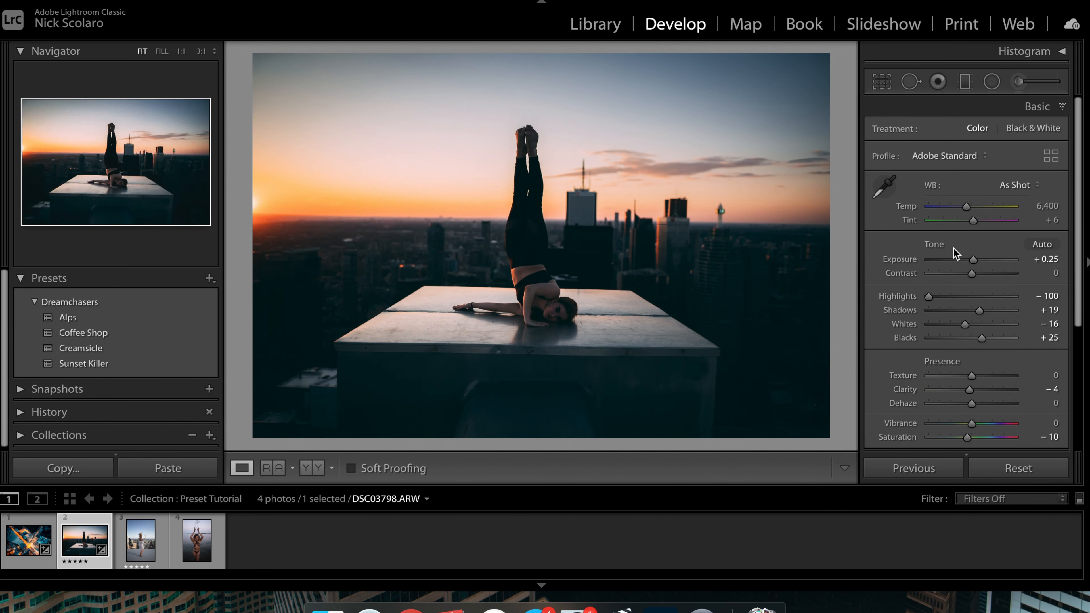
left_click_drag(973, 259, 977, 258)
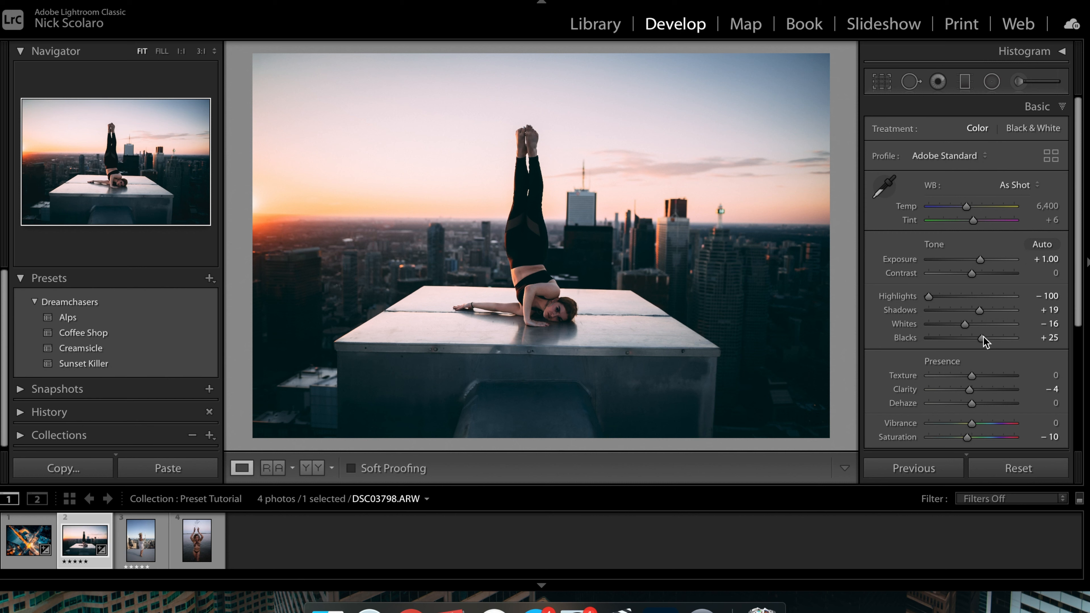
left_click_drag(982, 339, 1016, 337)
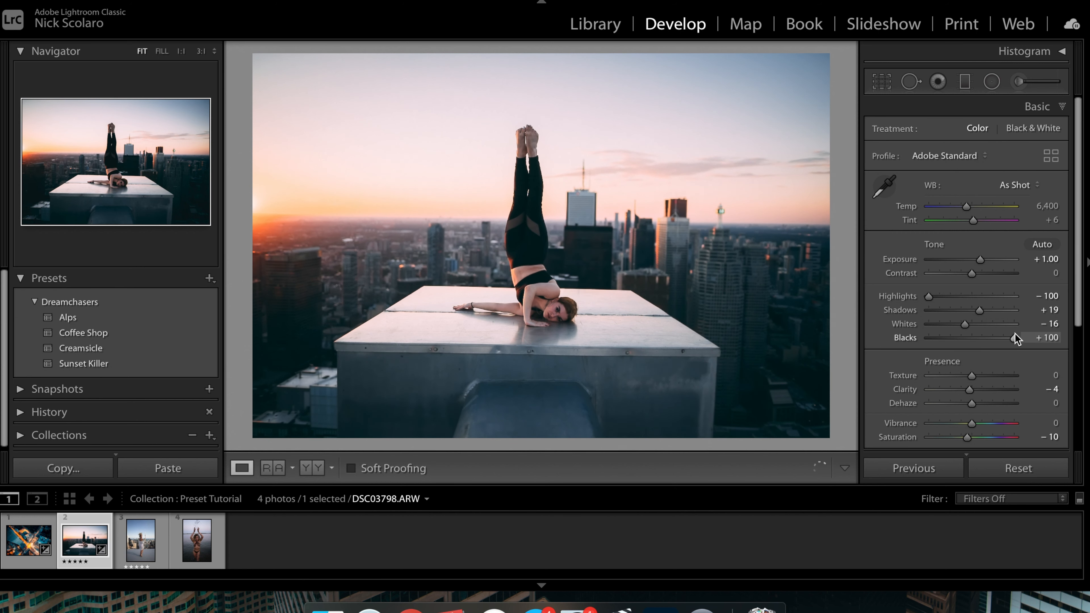
left_click_drag(980, 316, 984, 315)
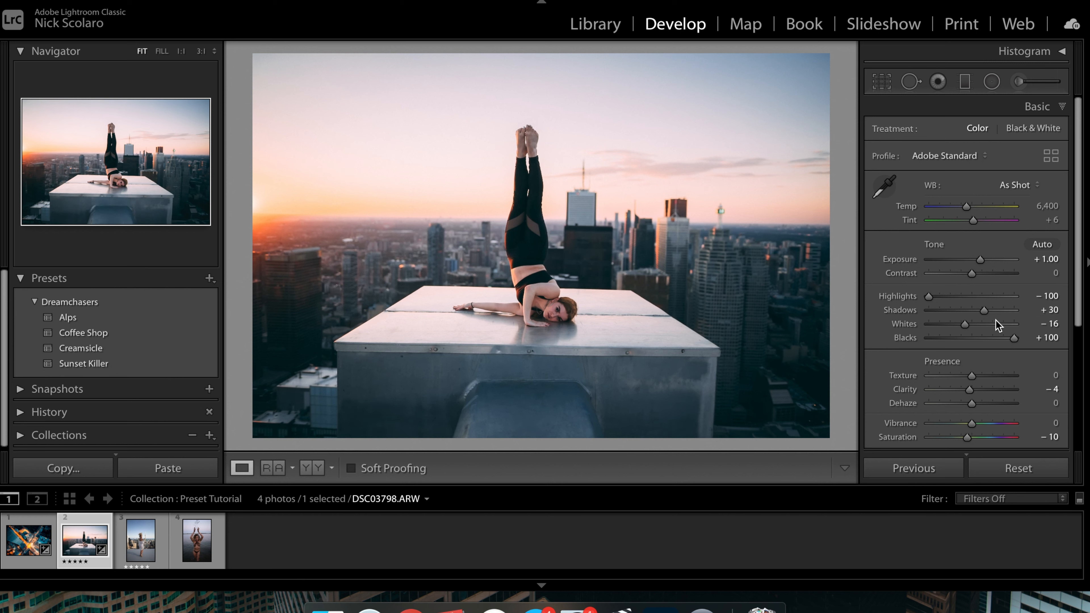
left_click_drag(988, 312, 987, 311)
Step: Straighten the photo by rotating it slightly with the Crop & Straighten tool
left_click(882, 82)
left_click_drag(843, 146, 847, 140)
key("Return")
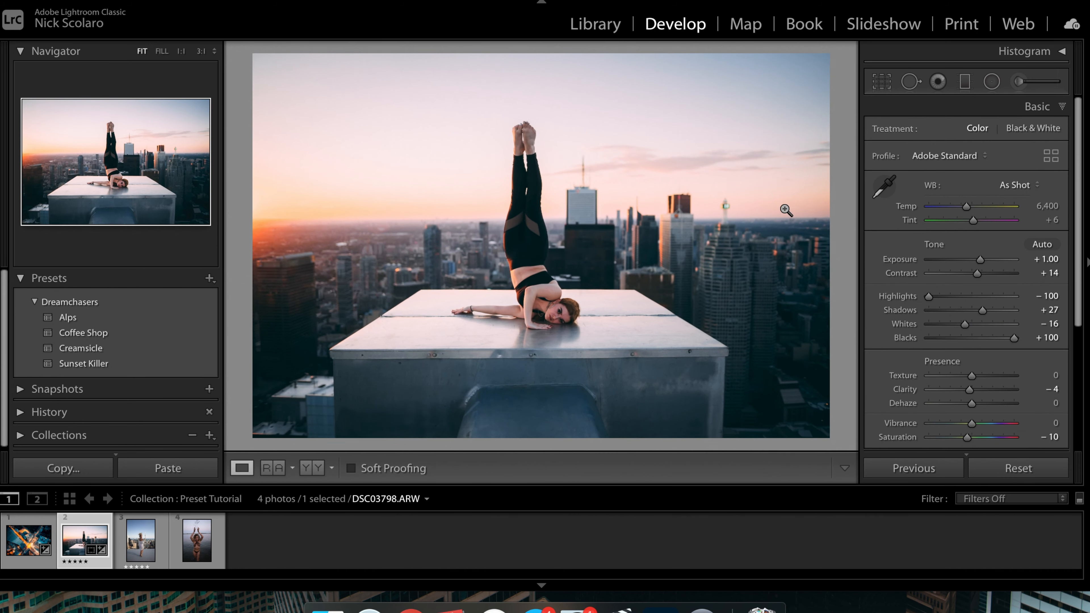
left_click(881, 81)
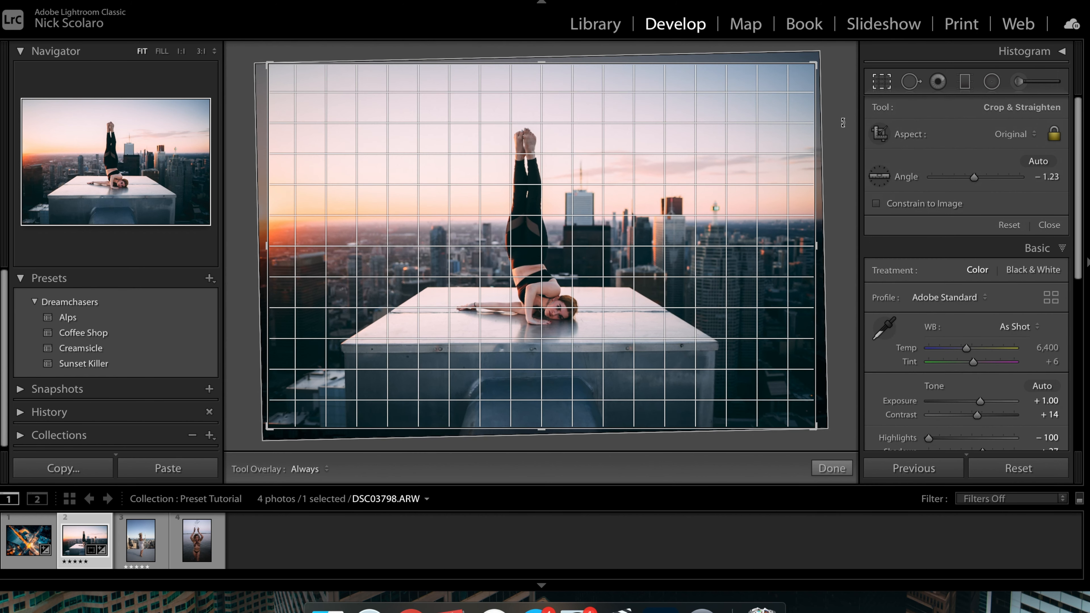
left_click_drag(843, 122, 846, 120)
key("Return")
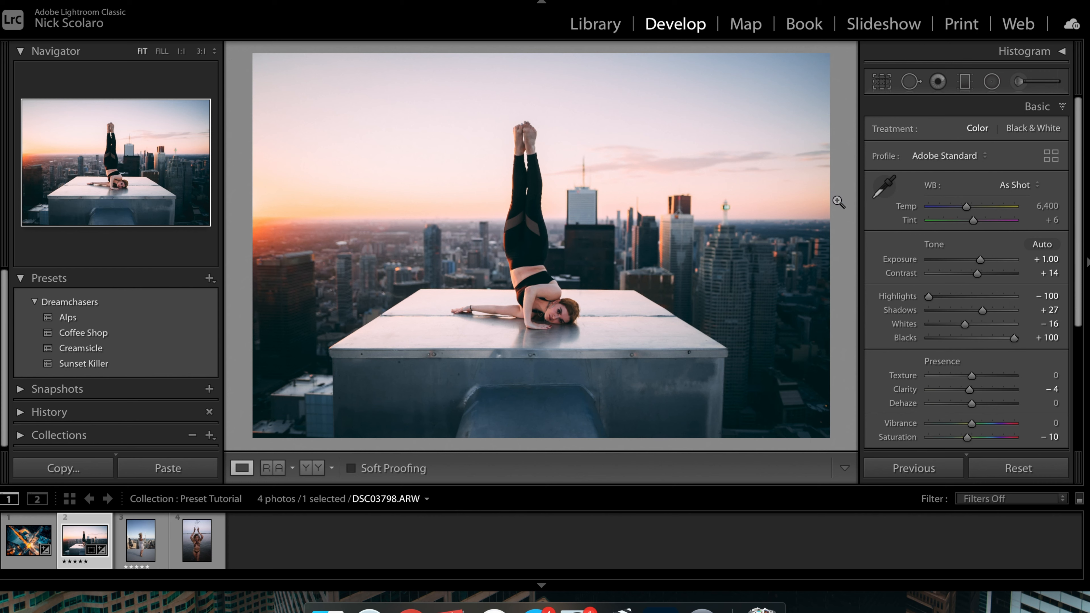
Step: Draw a graduated filter from the top of the sky down toward the horizon and lower its Exposure to -0.75
left_click(966, 82)
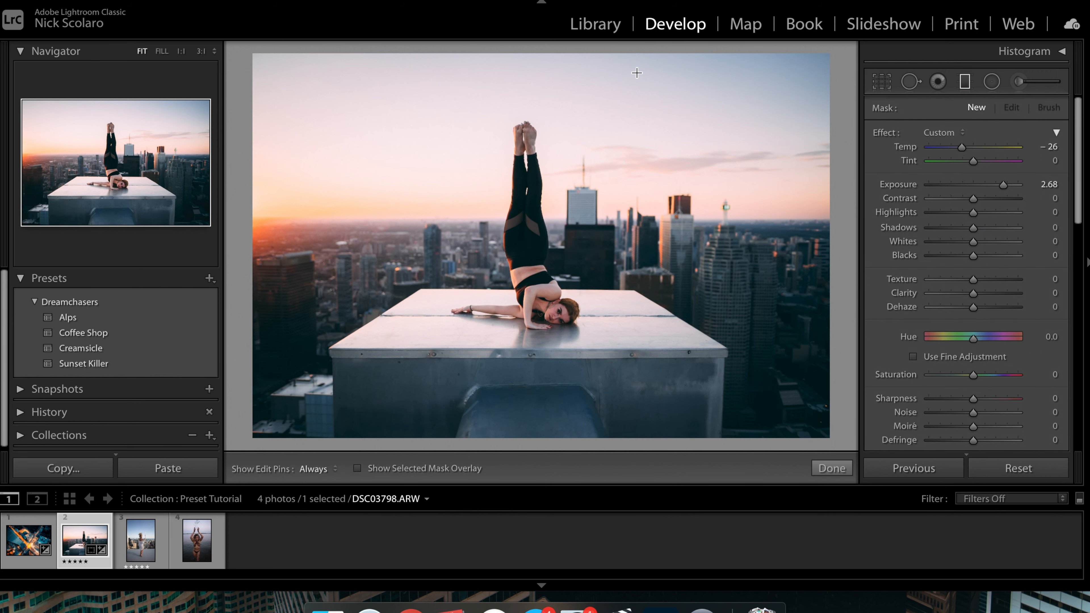
left_click_drag(527, 54, 525, 227)
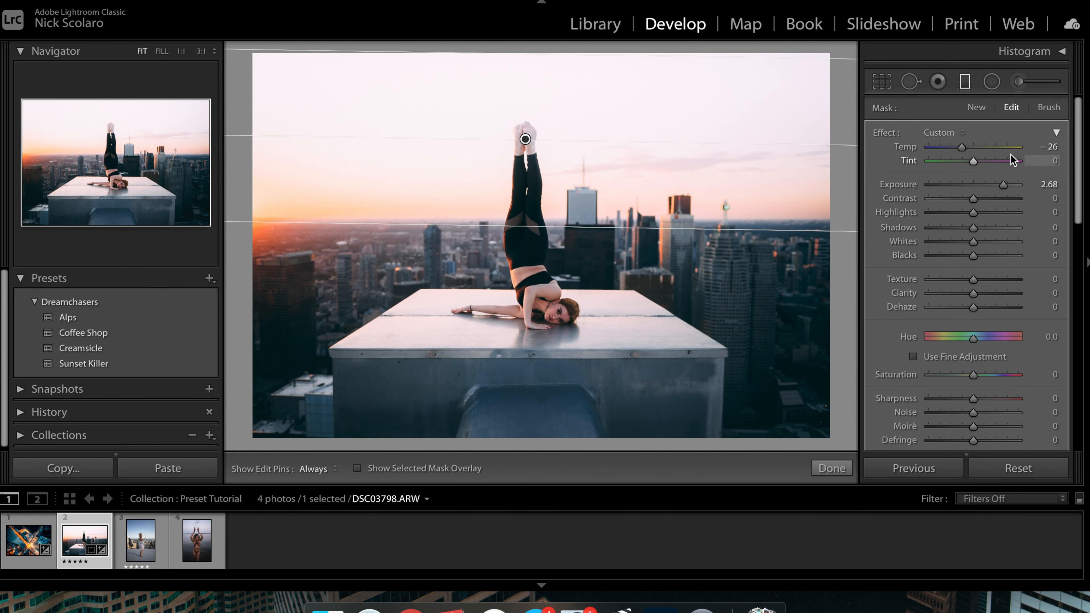
left_click_drag(994, 182, 966, 192)
Step: Reposition the graduated filter lower over the skyline and set its Temp to 0
left_click_drag(641, 54, 640, 85)
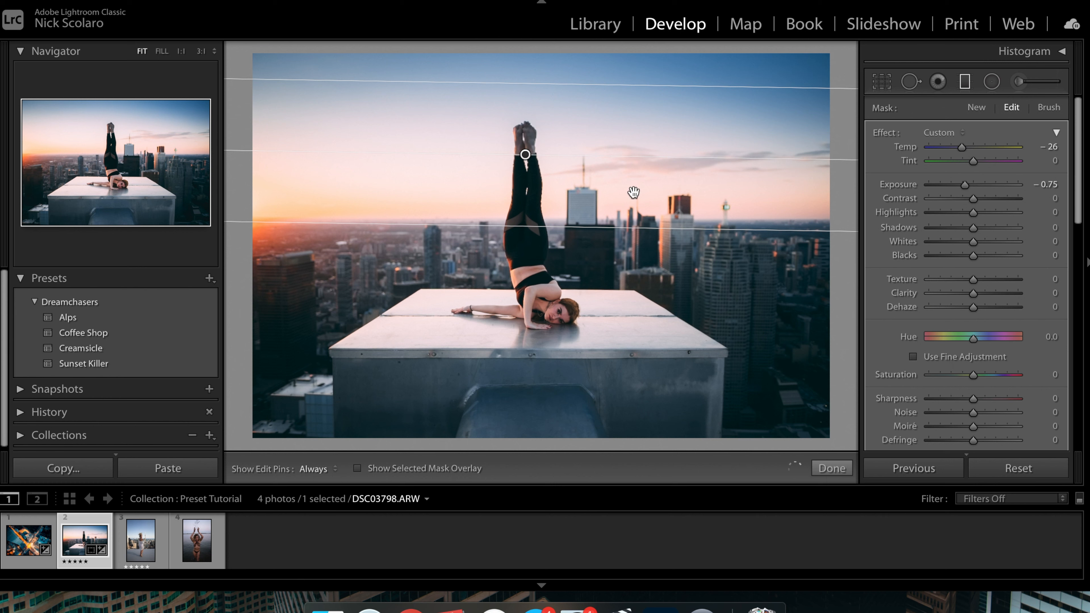
left_click_drag(630, 232, 632, 315)
left_click(1050, 147)
type("0")
key("Return")
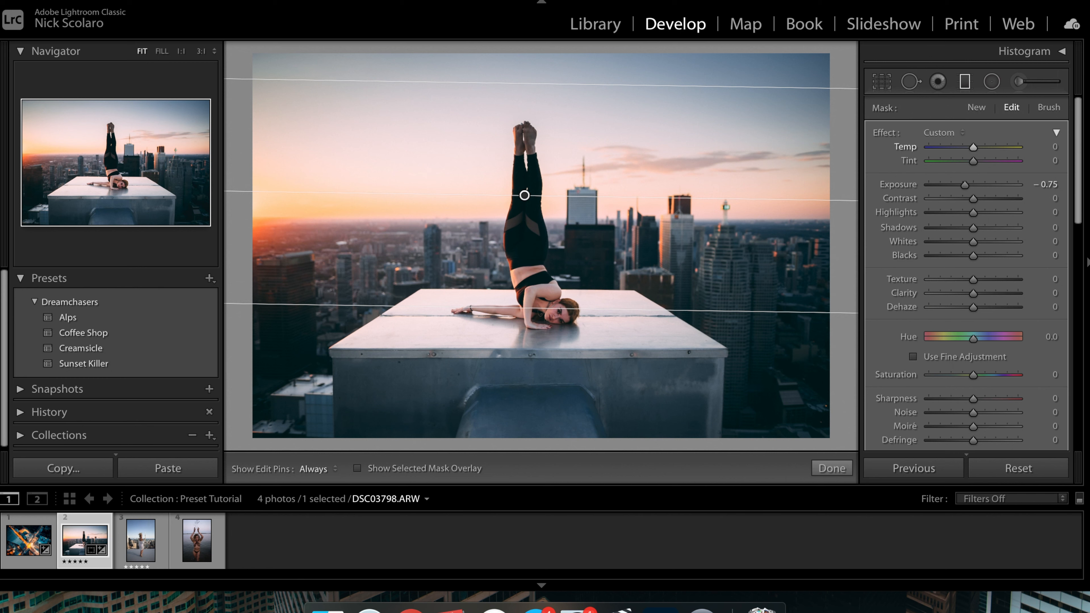
Step: Undo a Blacks change on the graduated filter and raise its Shadows to 33
mouse_move(975, 256)
left_mouse_down()
mouse_move(1005, 256)
mouse_move(985, 252)
left_mouse_up()
key("super+z")
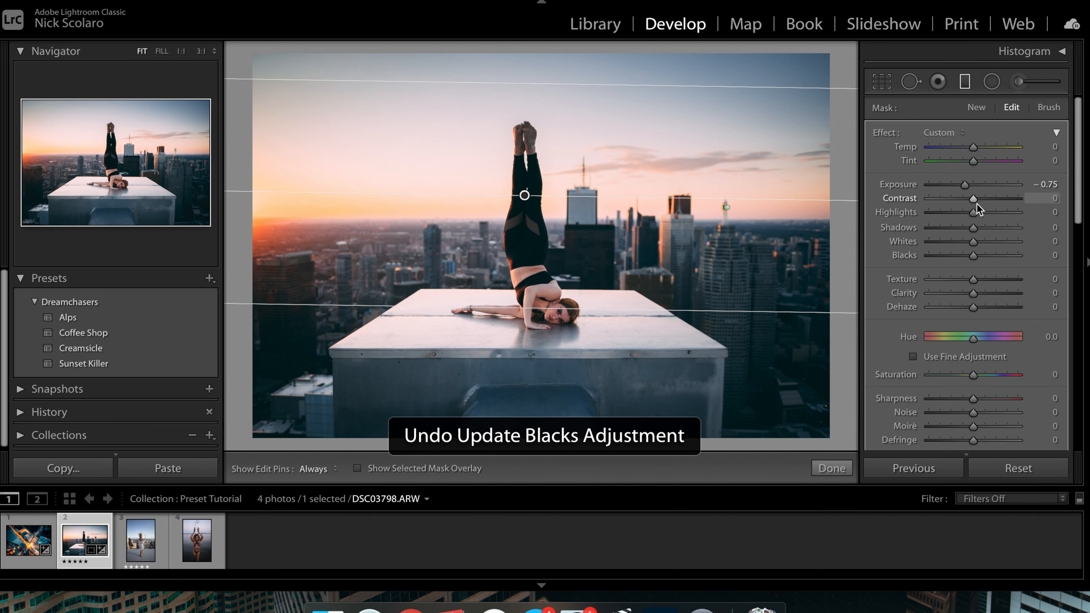
left_click_drag(978, 227, 993, 230)
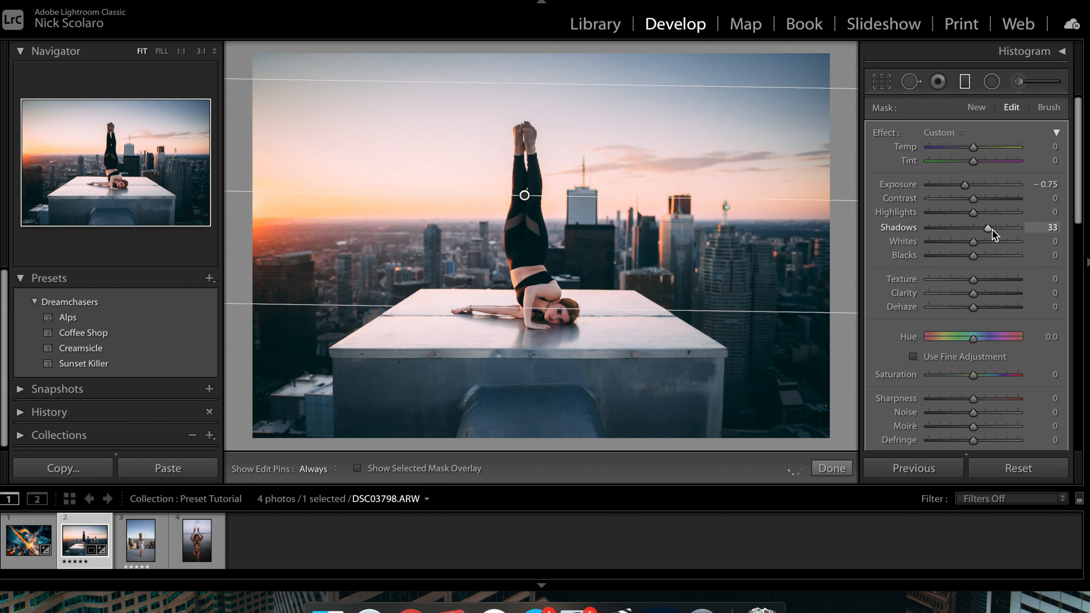